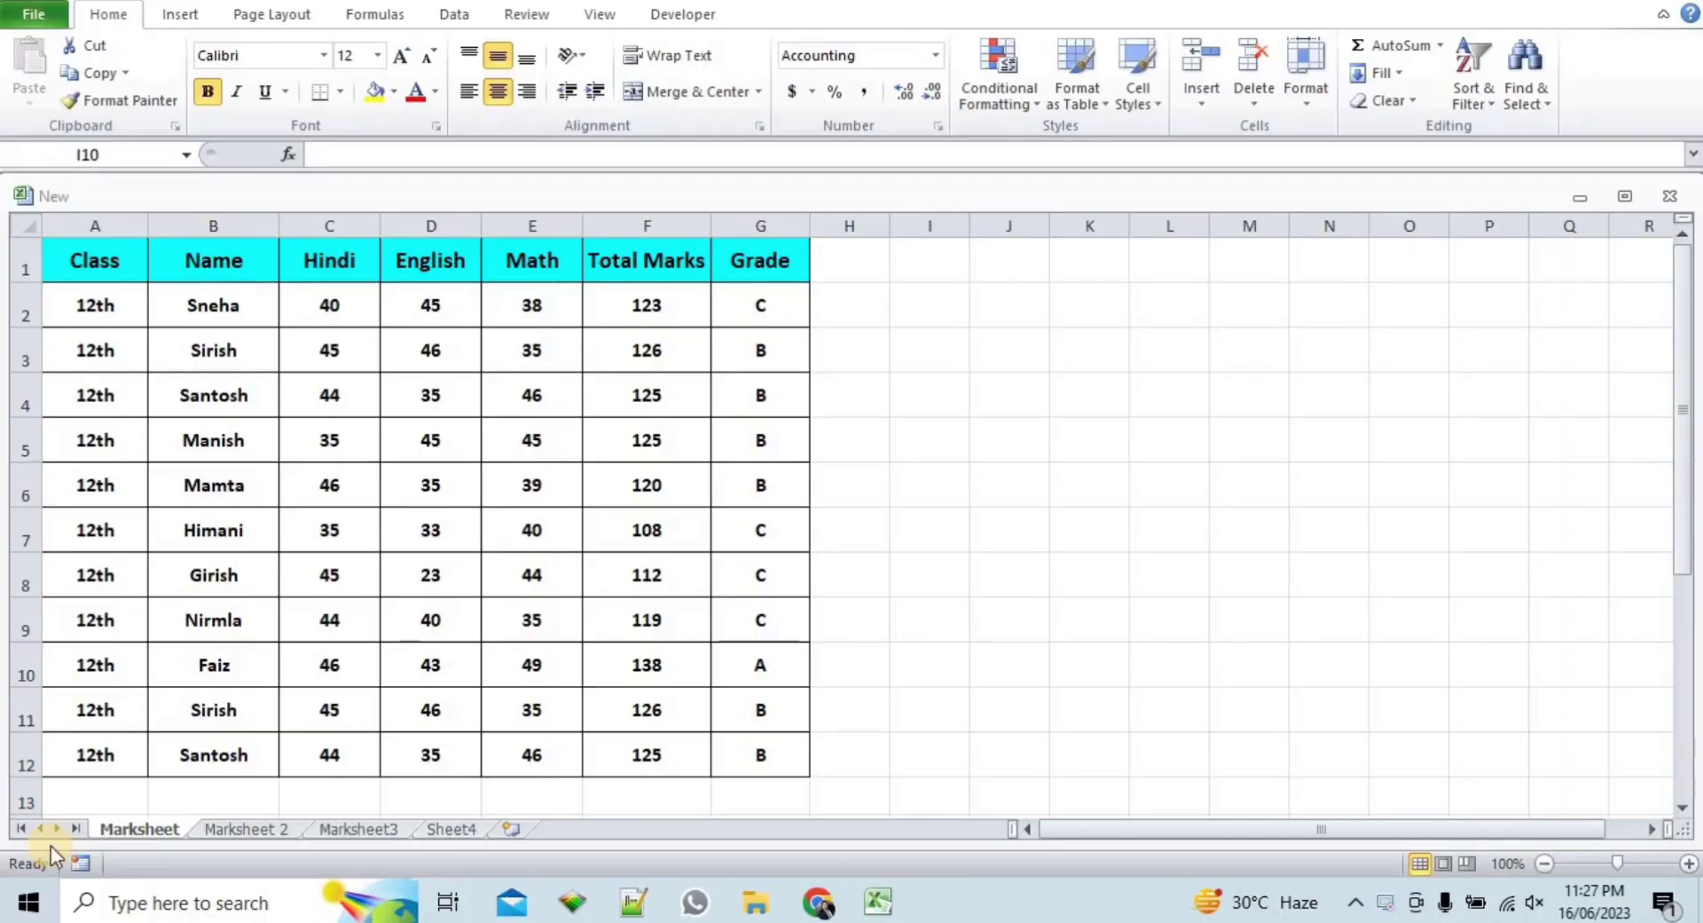
- Look through the Marksheet 2, Marksheet3 and Sheet4 sheets, then return to Marksheet
{"action": "left_click", "coordinate": [1088, 391]}
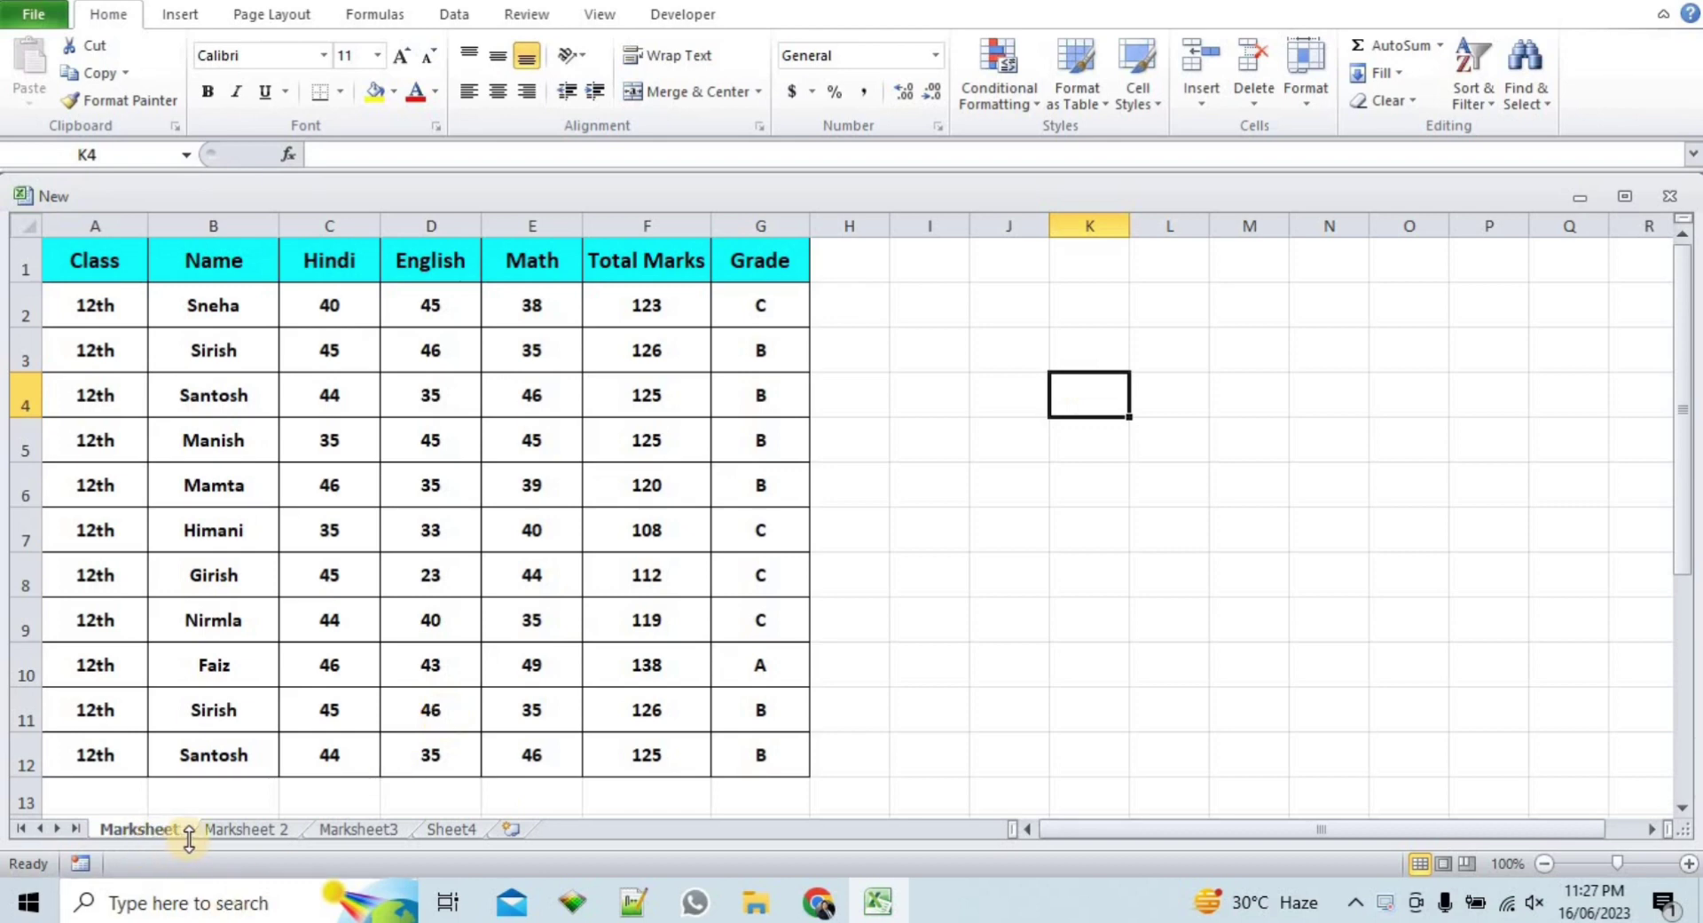
{"action": "left_click", "coordinate": [280, 833]}
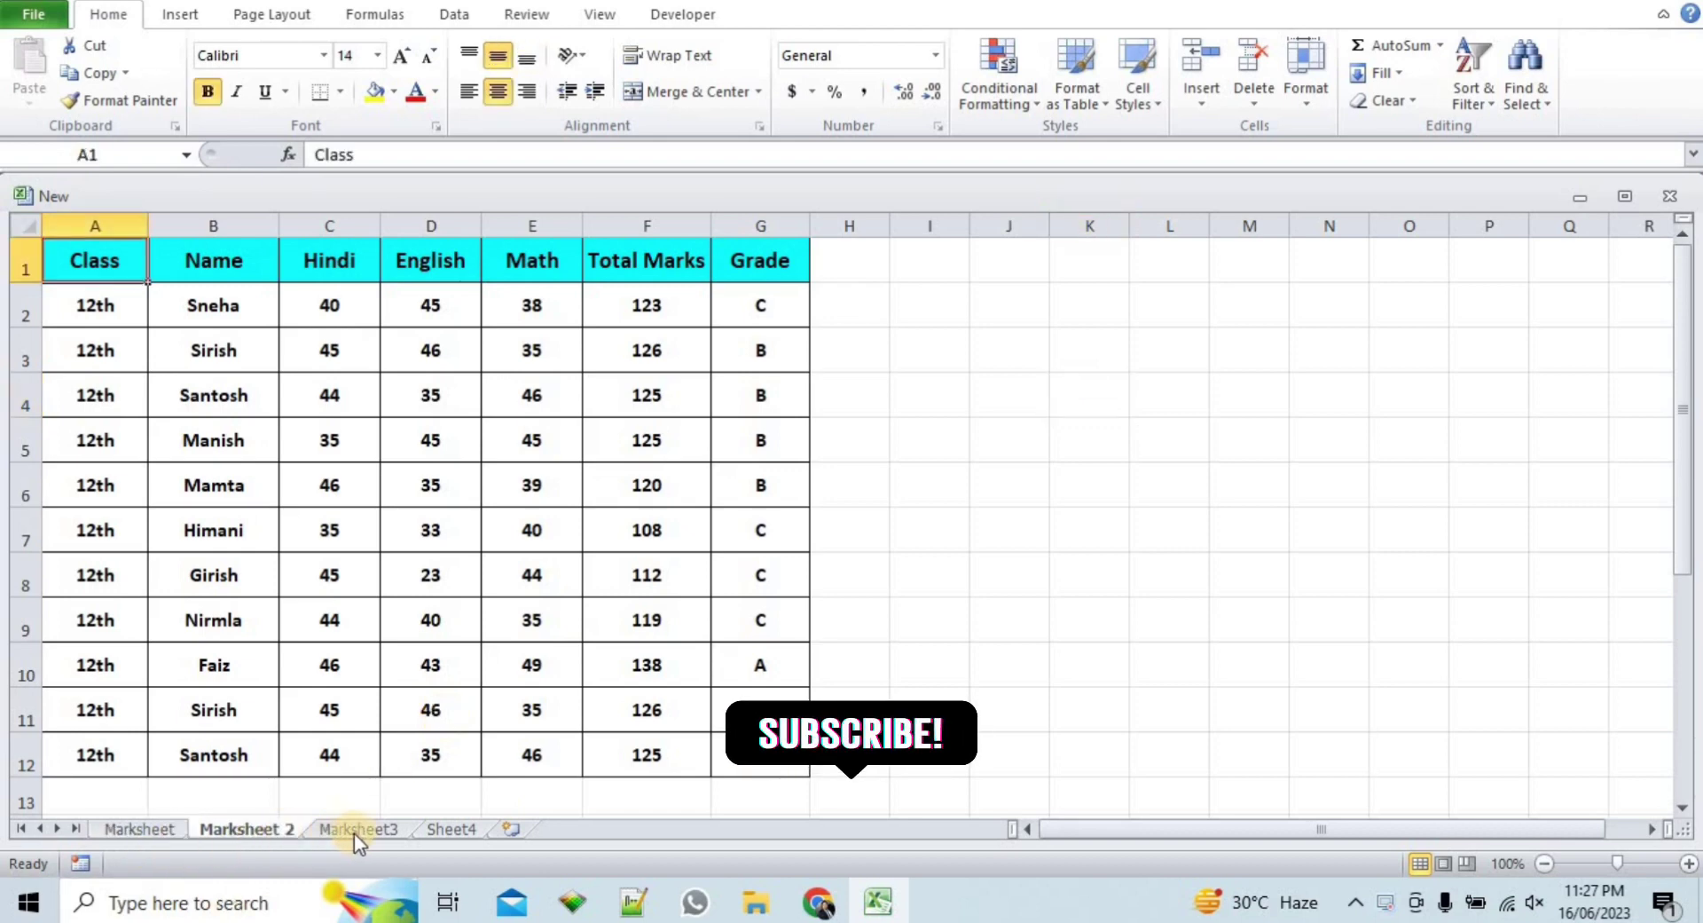
{"action": "left_click", "coordinate": [364, 833]}
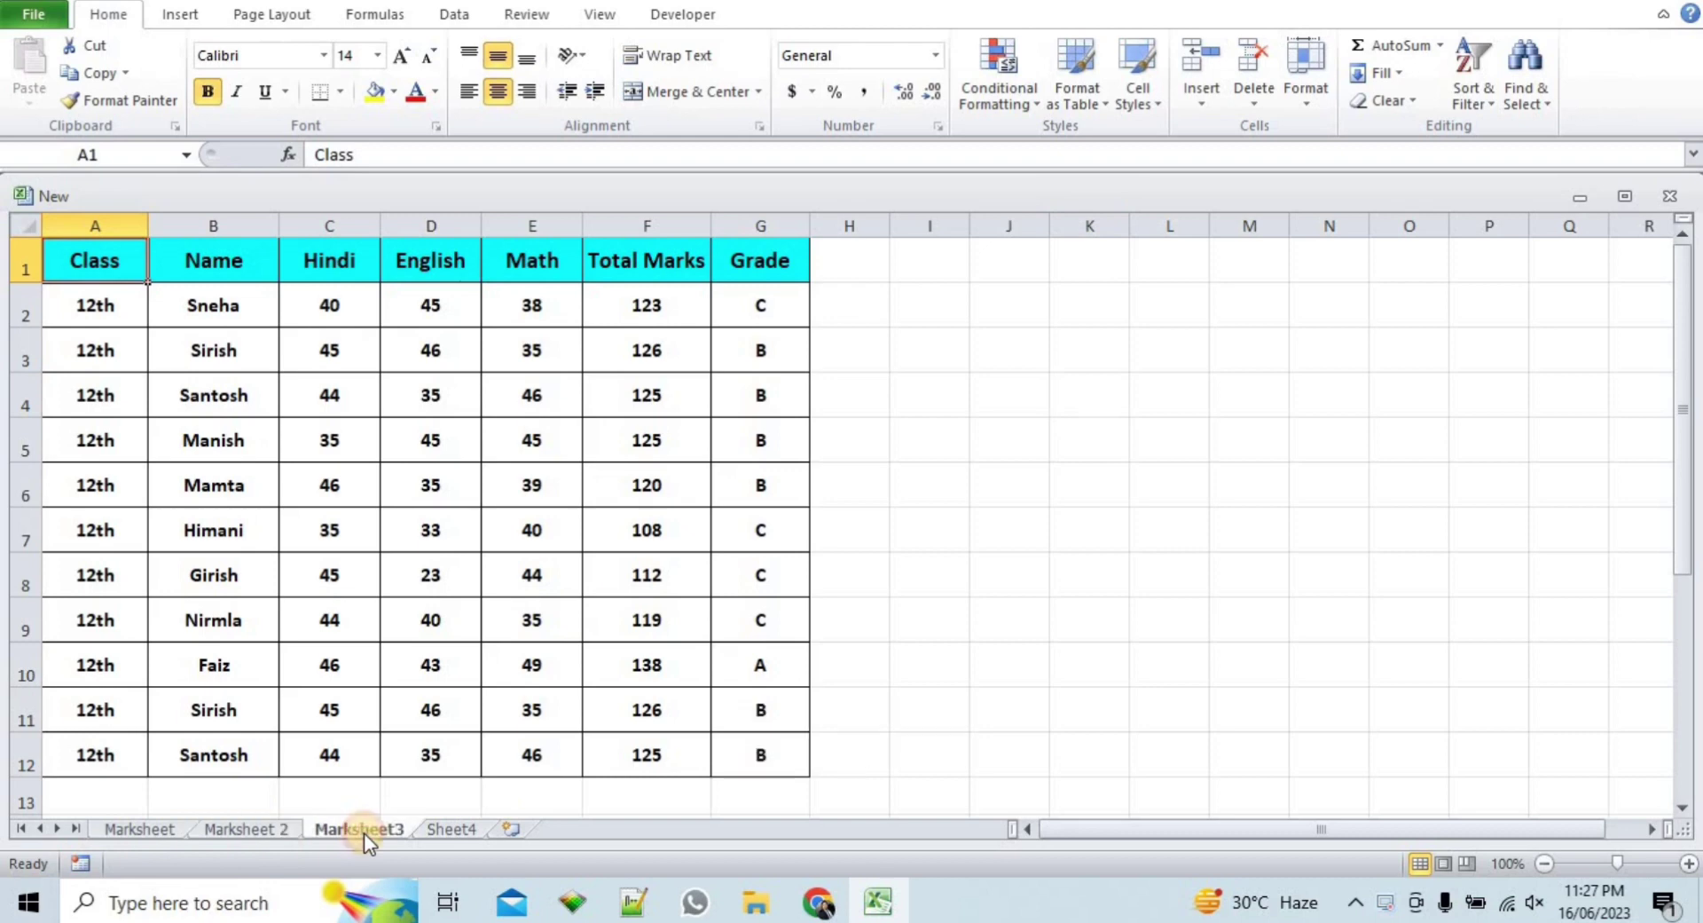
{"action": "left_click", "coordinate": [440, 828]}
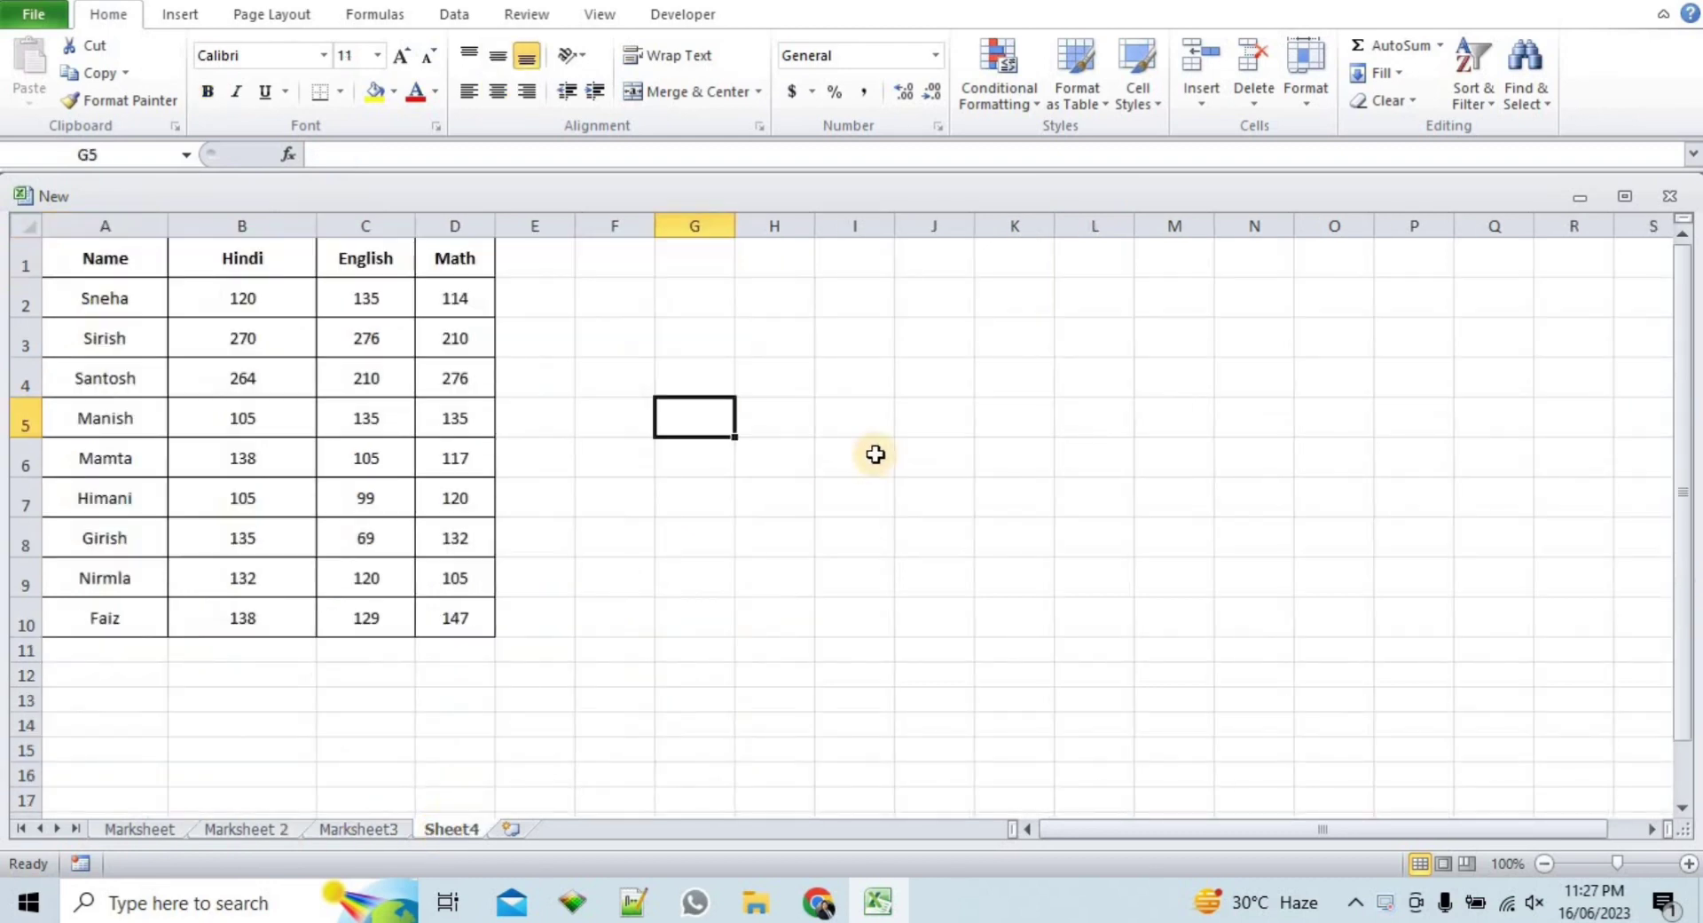
{"action": "left_click", "coordinate": [938, 439]}
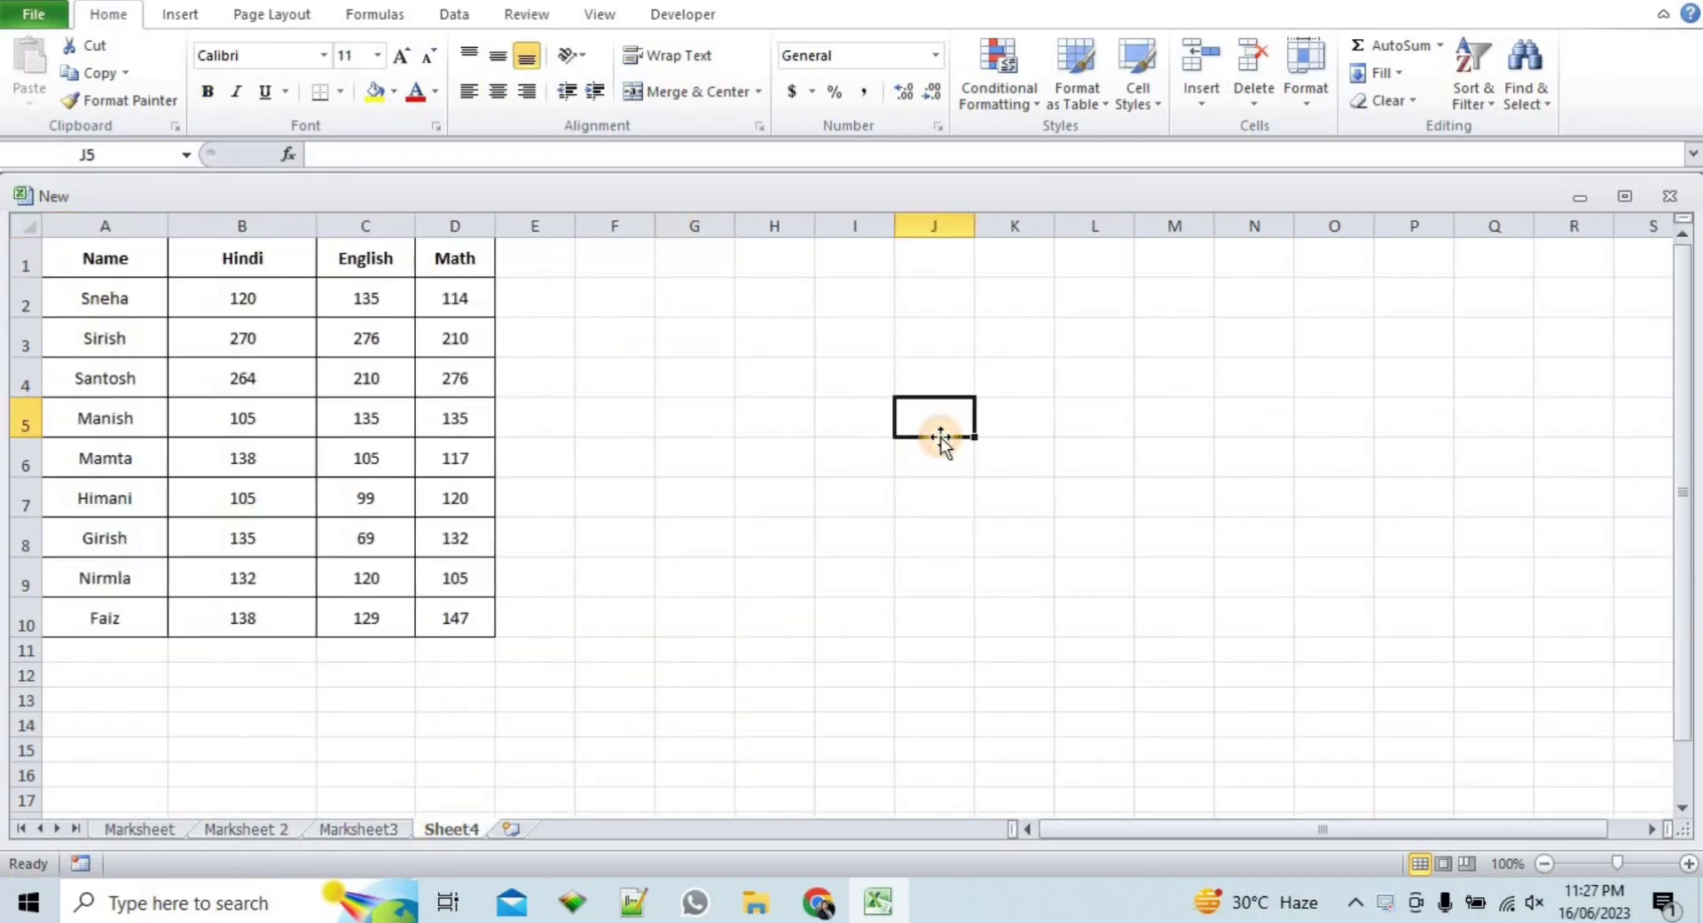
{"action": "left_click", "coordinate": [178, 828]}
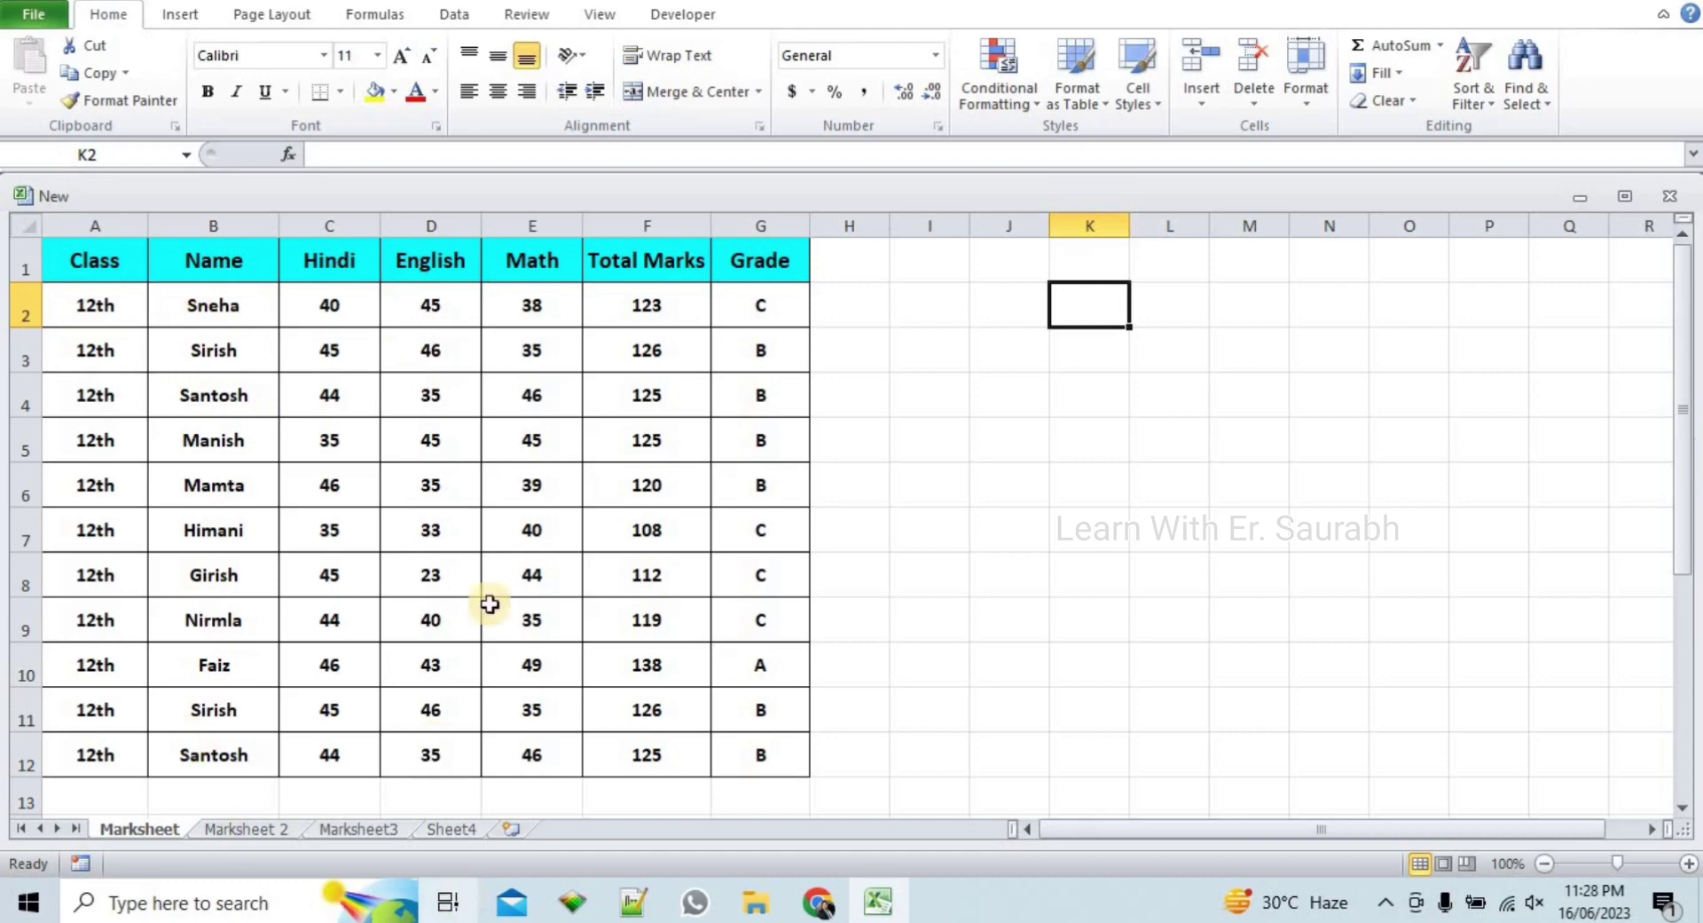
- Create three new windows of the workbook from the View tab, ending with New:4
{"action": "left_click", "coordinate": [627, 19]}
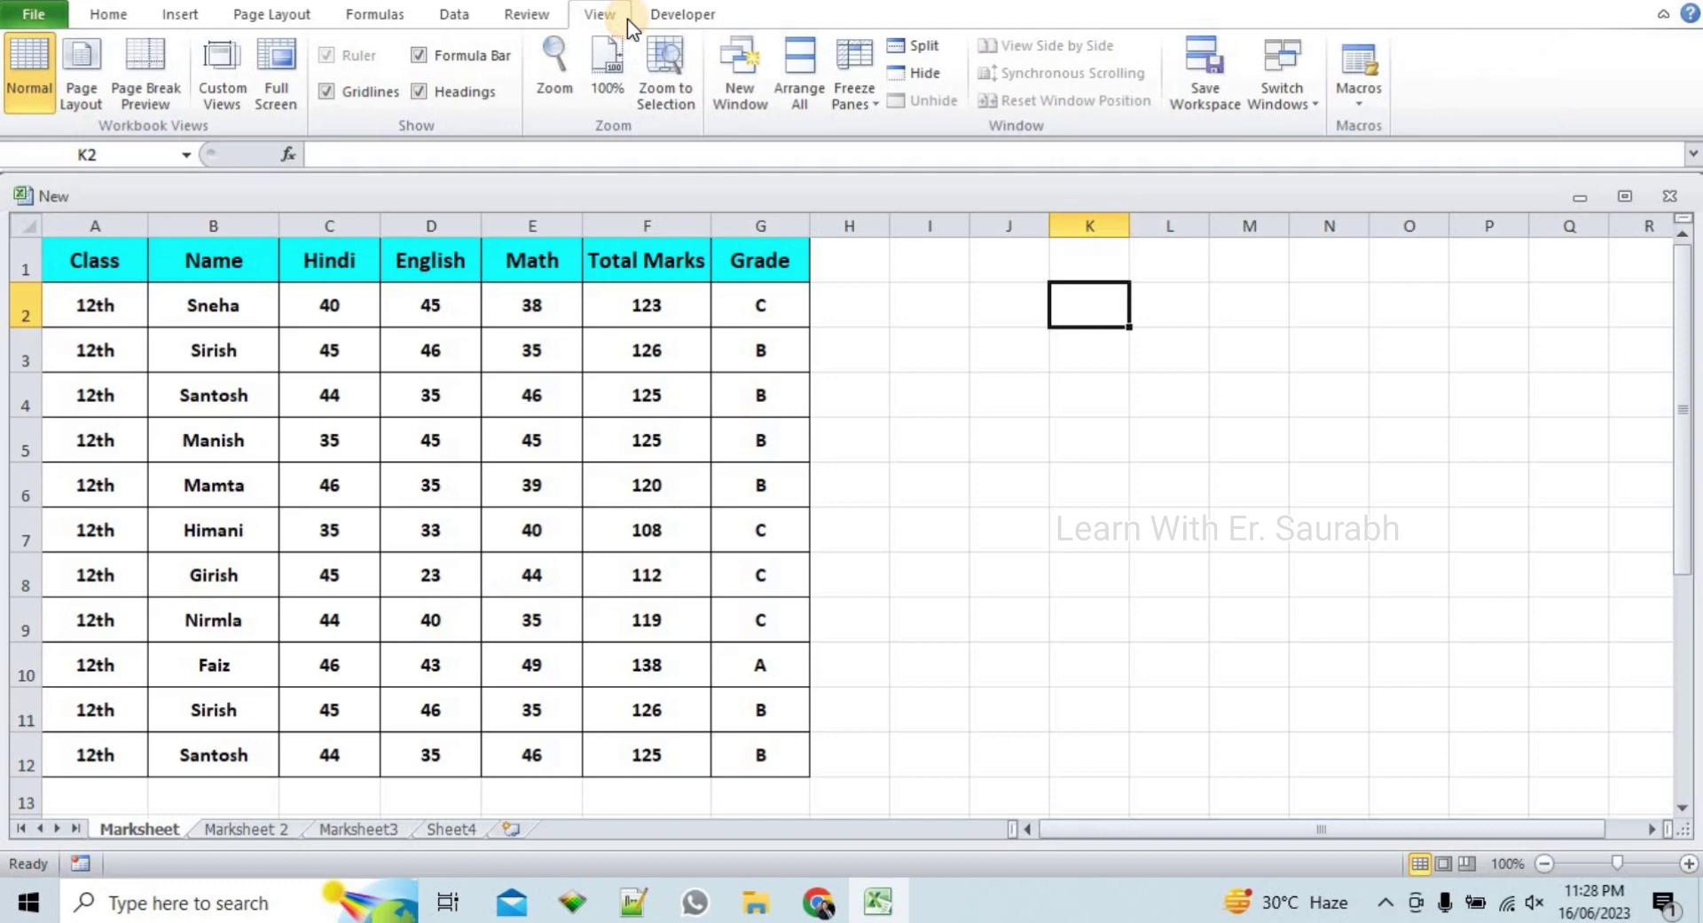
{"action": "left_click", "coordinate": [756, 78]}
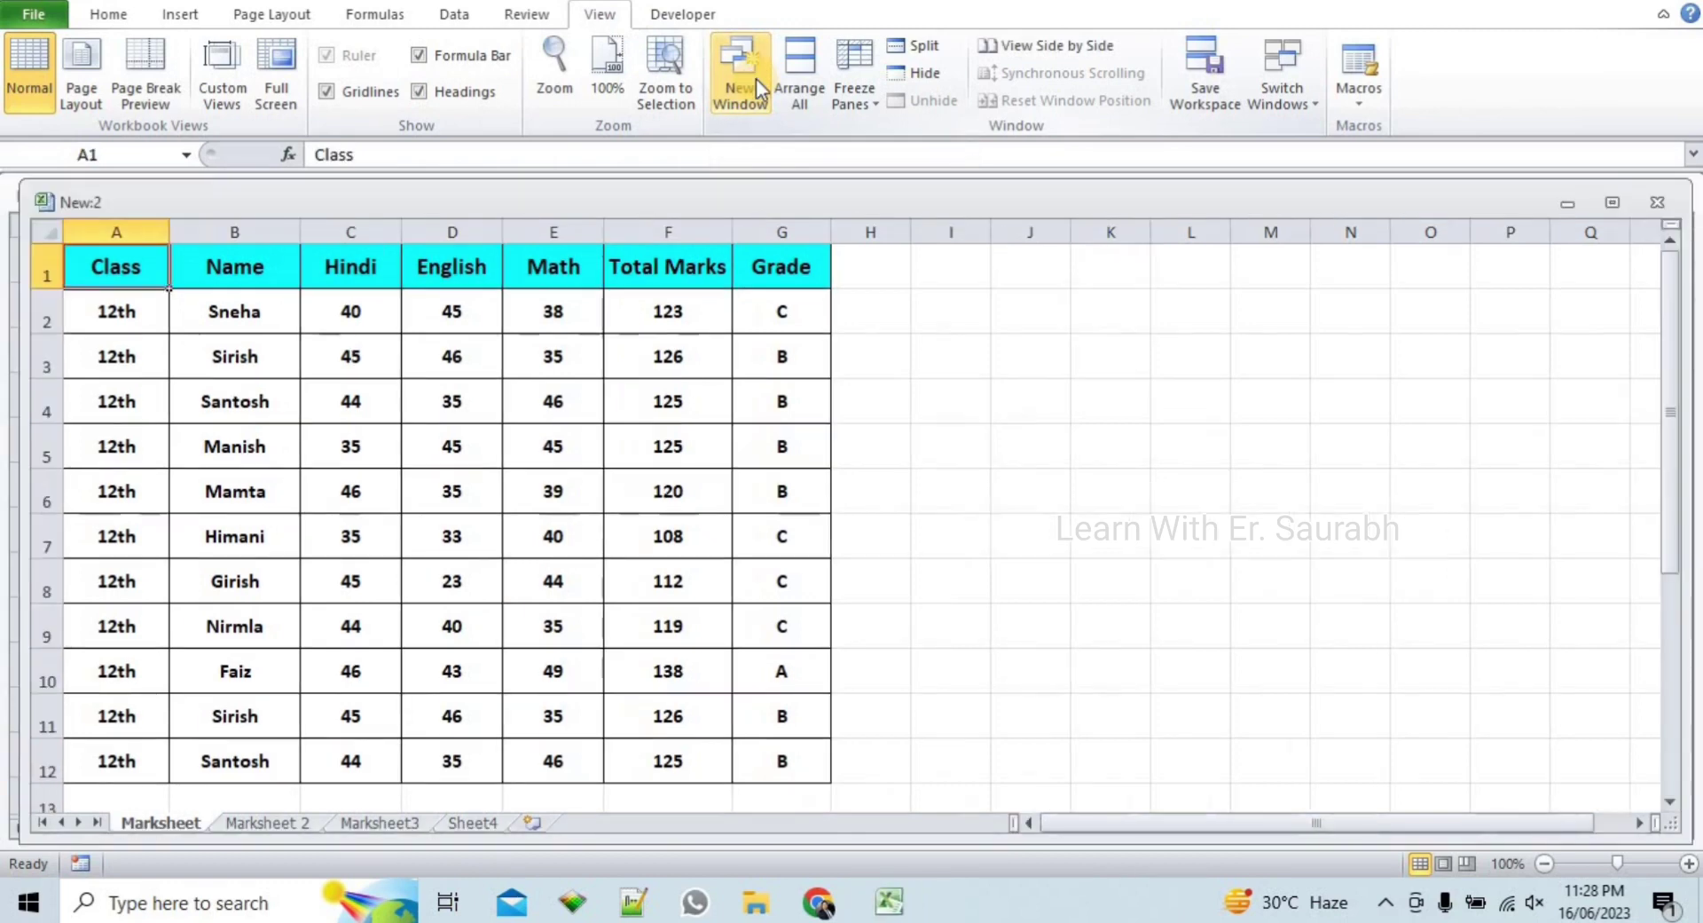
{"action": "left_click", "coordinate": [756, 78]}
{"action": "left_click", "coordinate": [756, 78]}
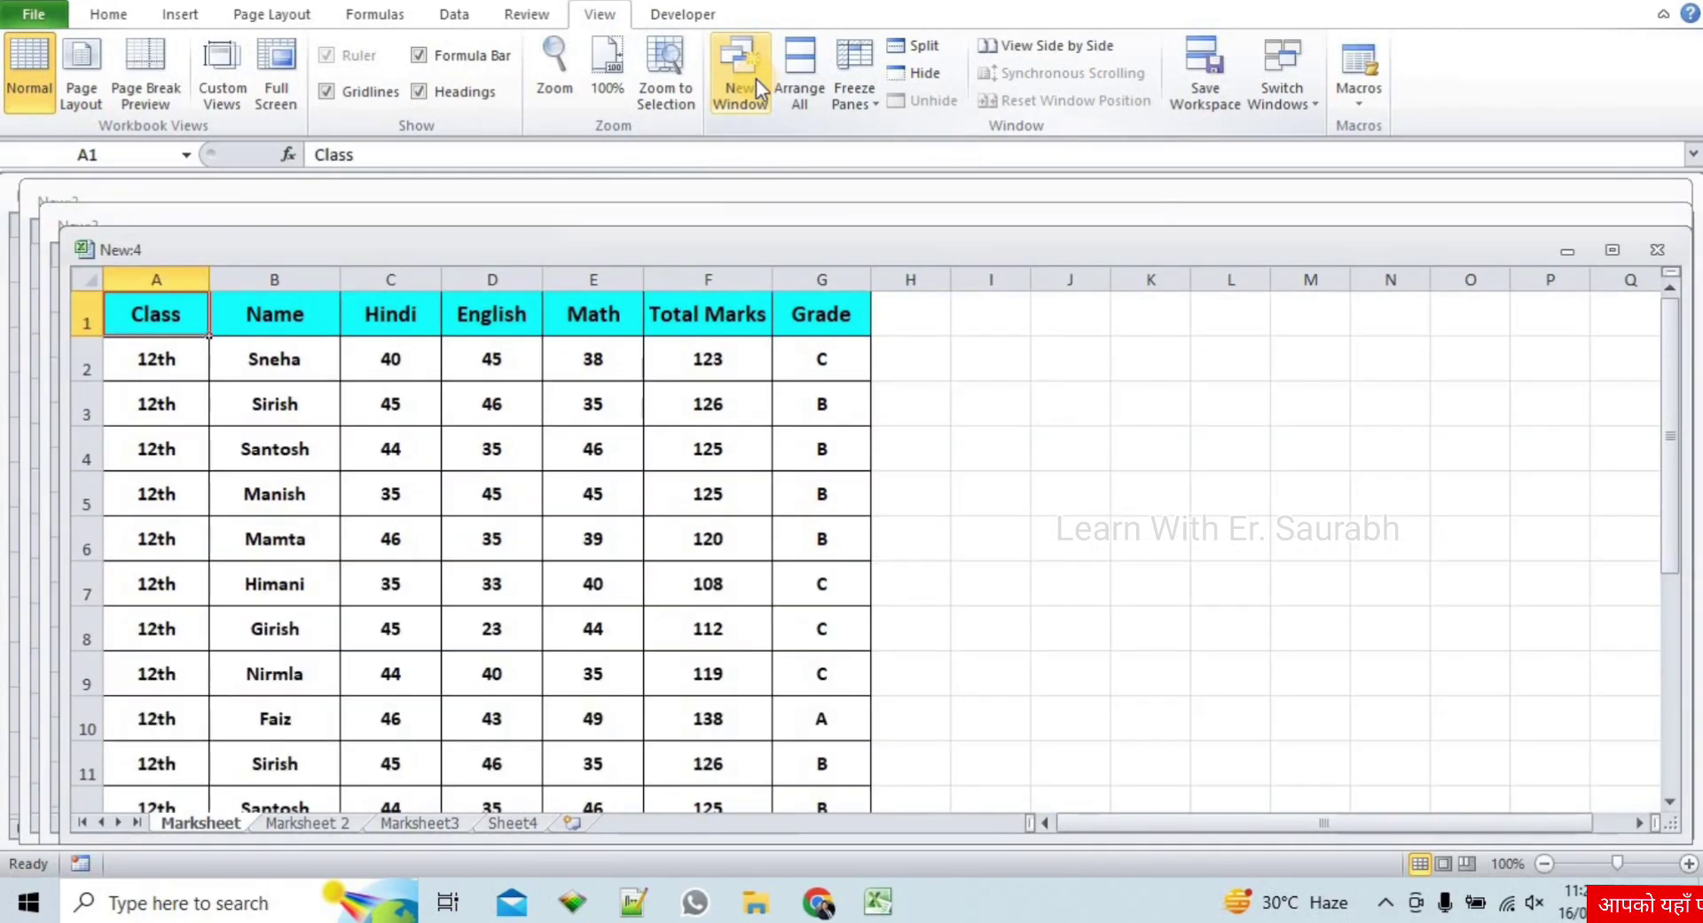
- Arrange all four workbook windows with the Tiled option
{"action": "left_click", "coordinate": [817, 103]}
{"action": "mouse_move", "coordinate": [1321, 261]}
{"action": "left_mouse_down"}
{"action": "mouse_move", "coordinate": [1010, 382]}
{"action": "mouse_move", "coordinate": [973, 349]}
{"action": "left_mouse_up"}
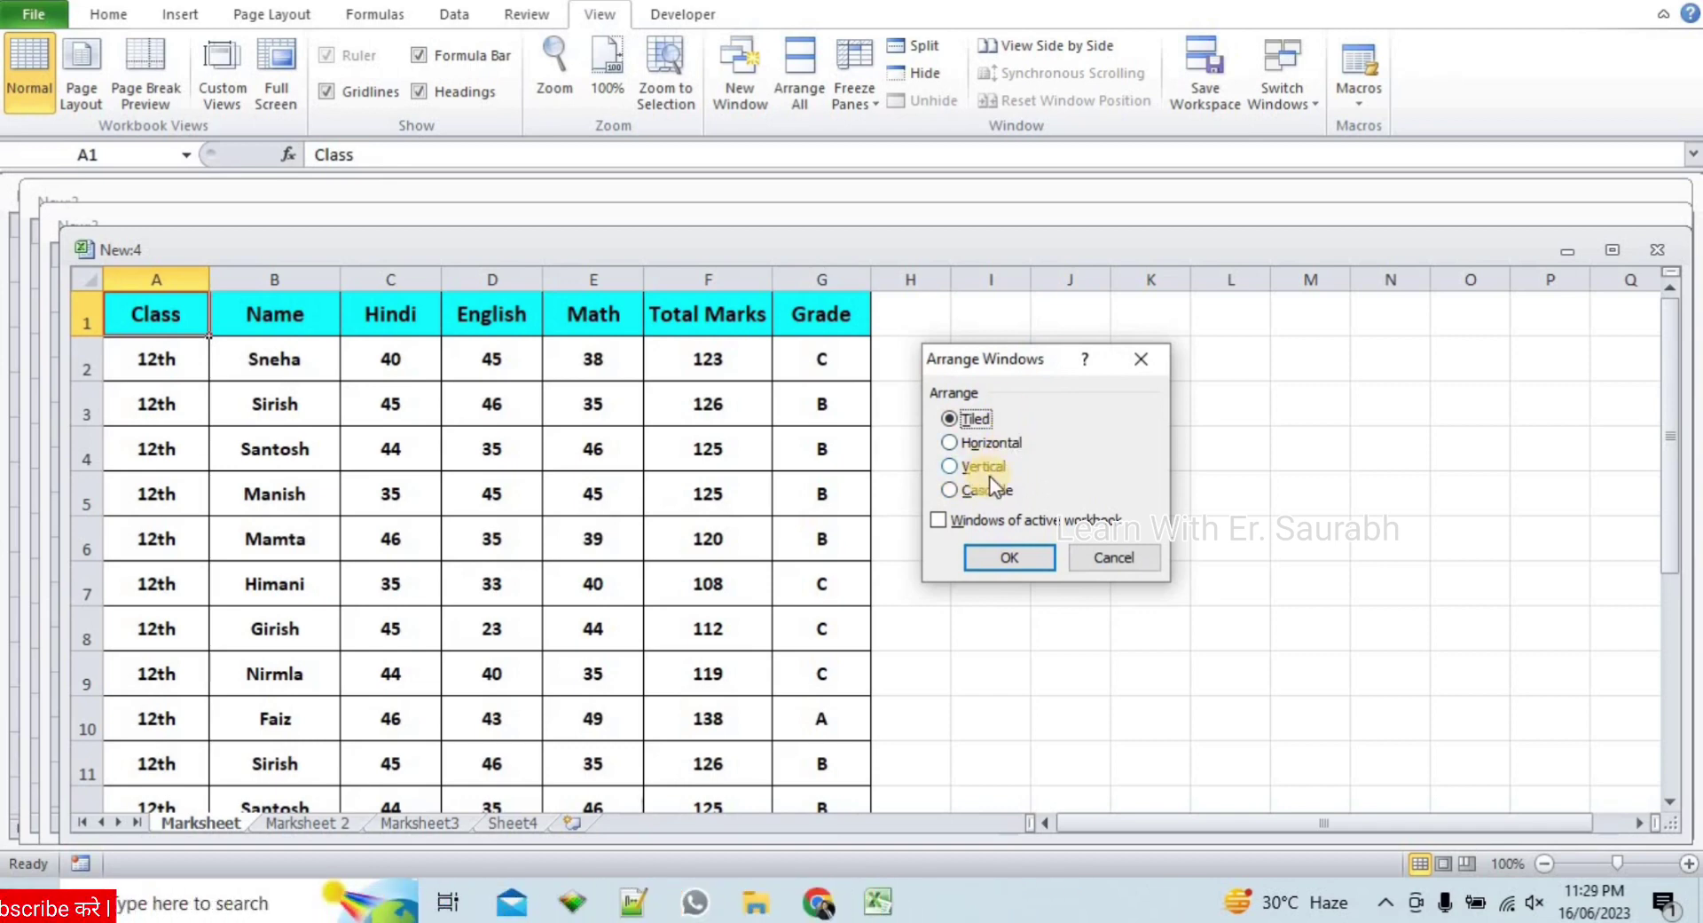
{"action": "left_click", "coordinate": [1006, 559]}
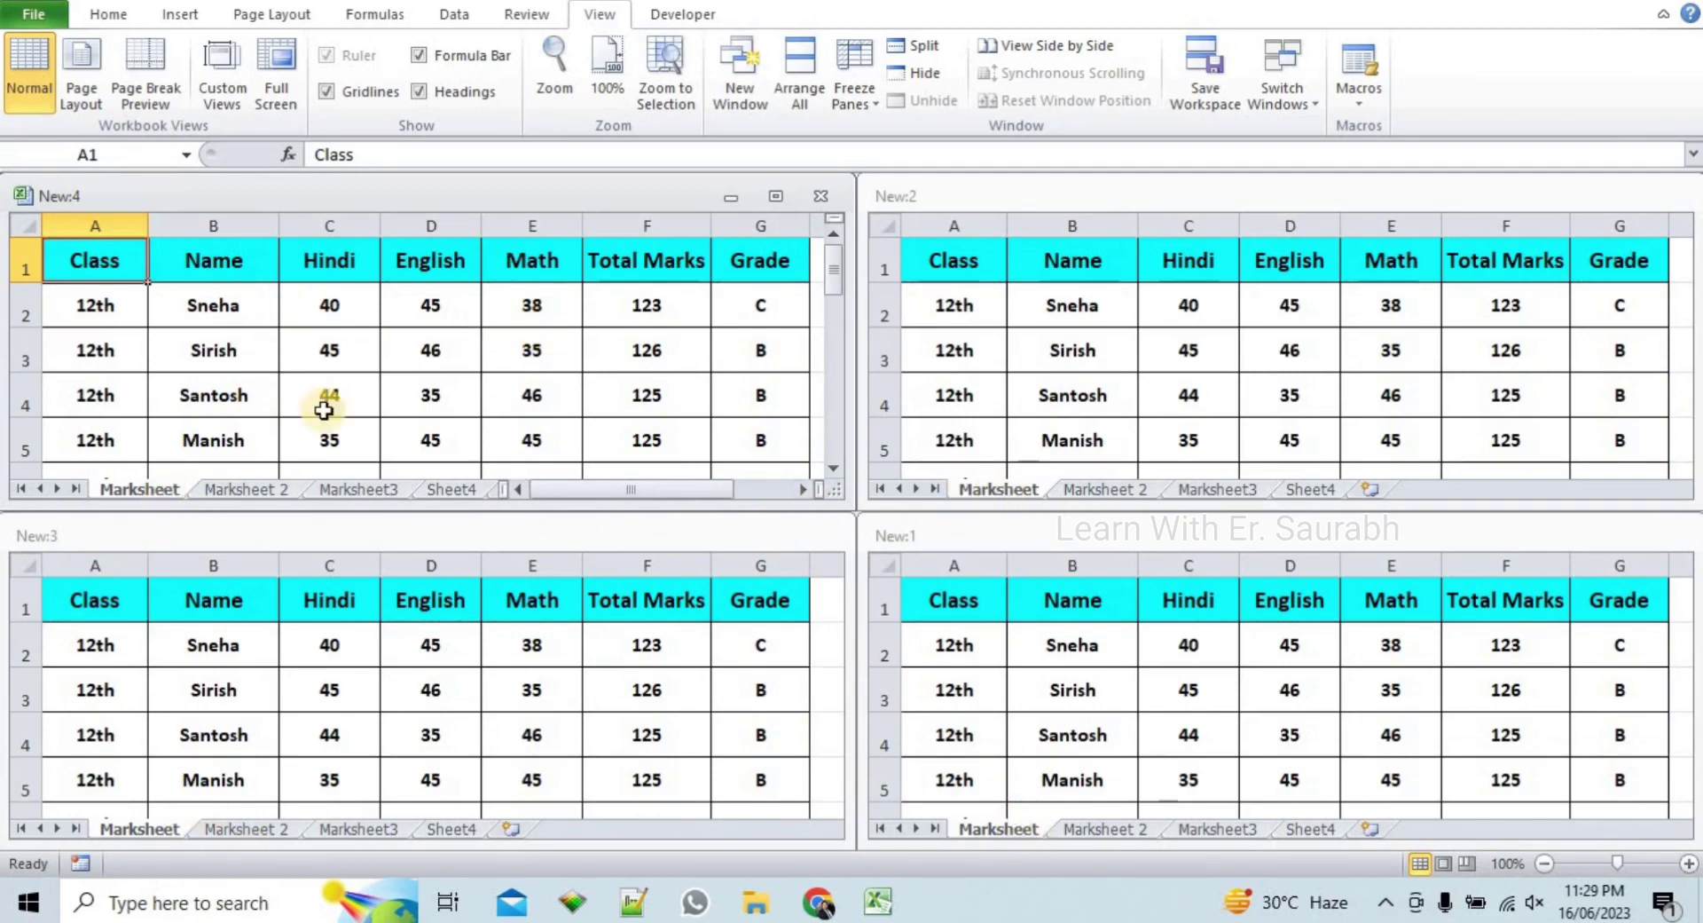
- Change the English mark in D3 from 46 to 50, making the total 130
{"action": "left_click", "coordinate": [443, 352]}
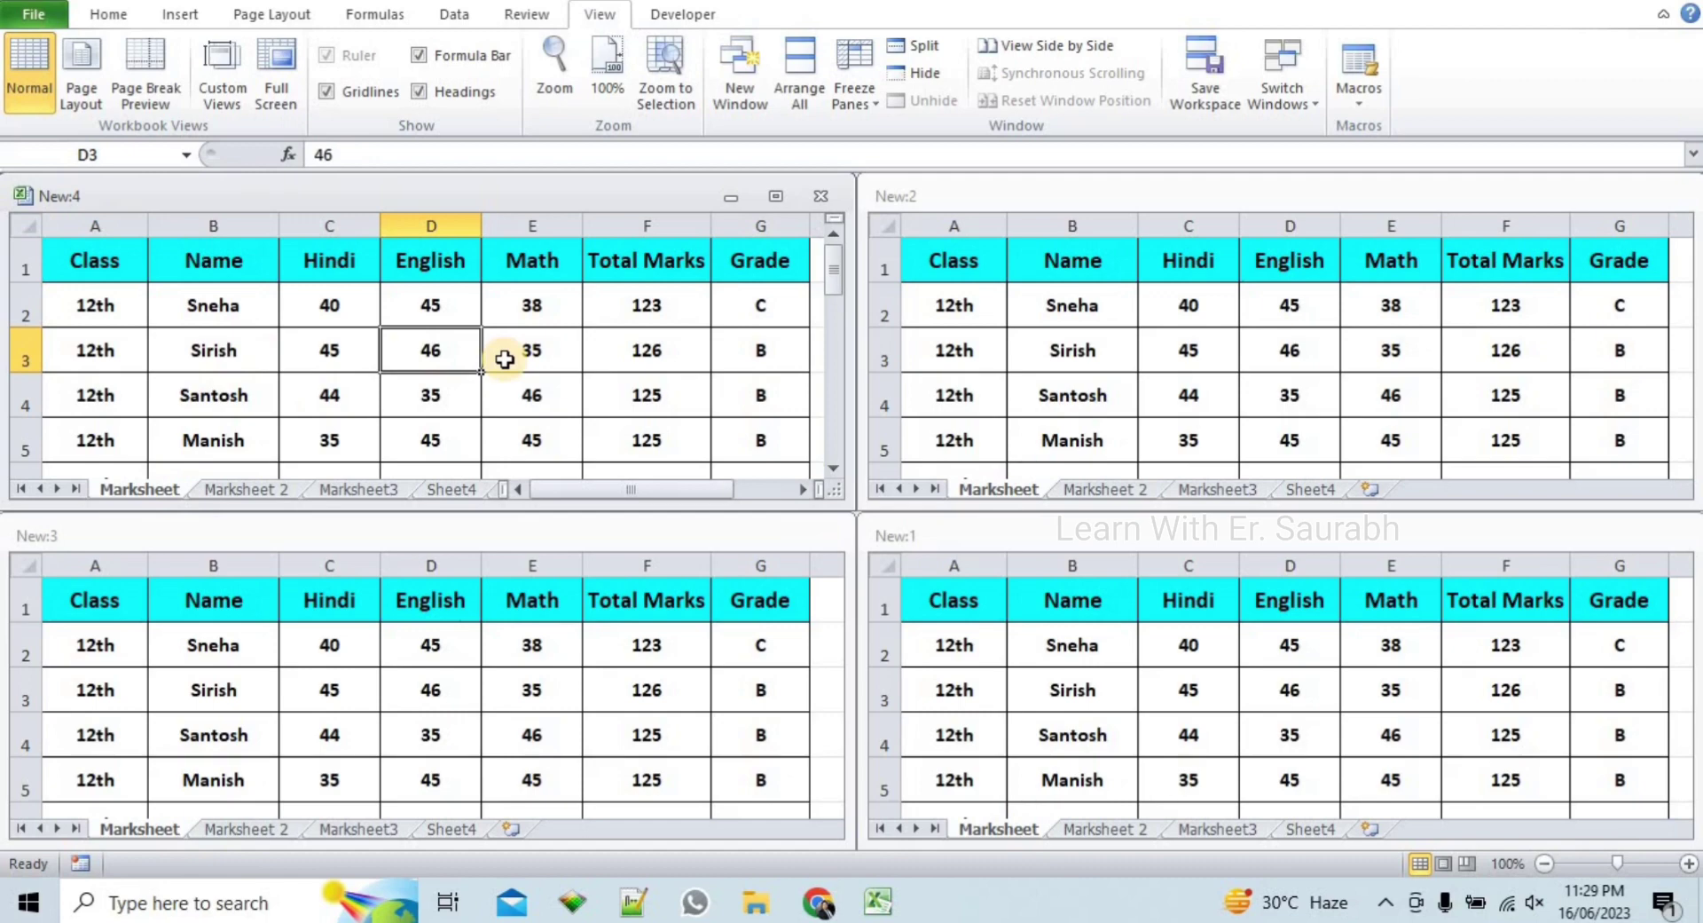
{"action": "type", "text": "50"}
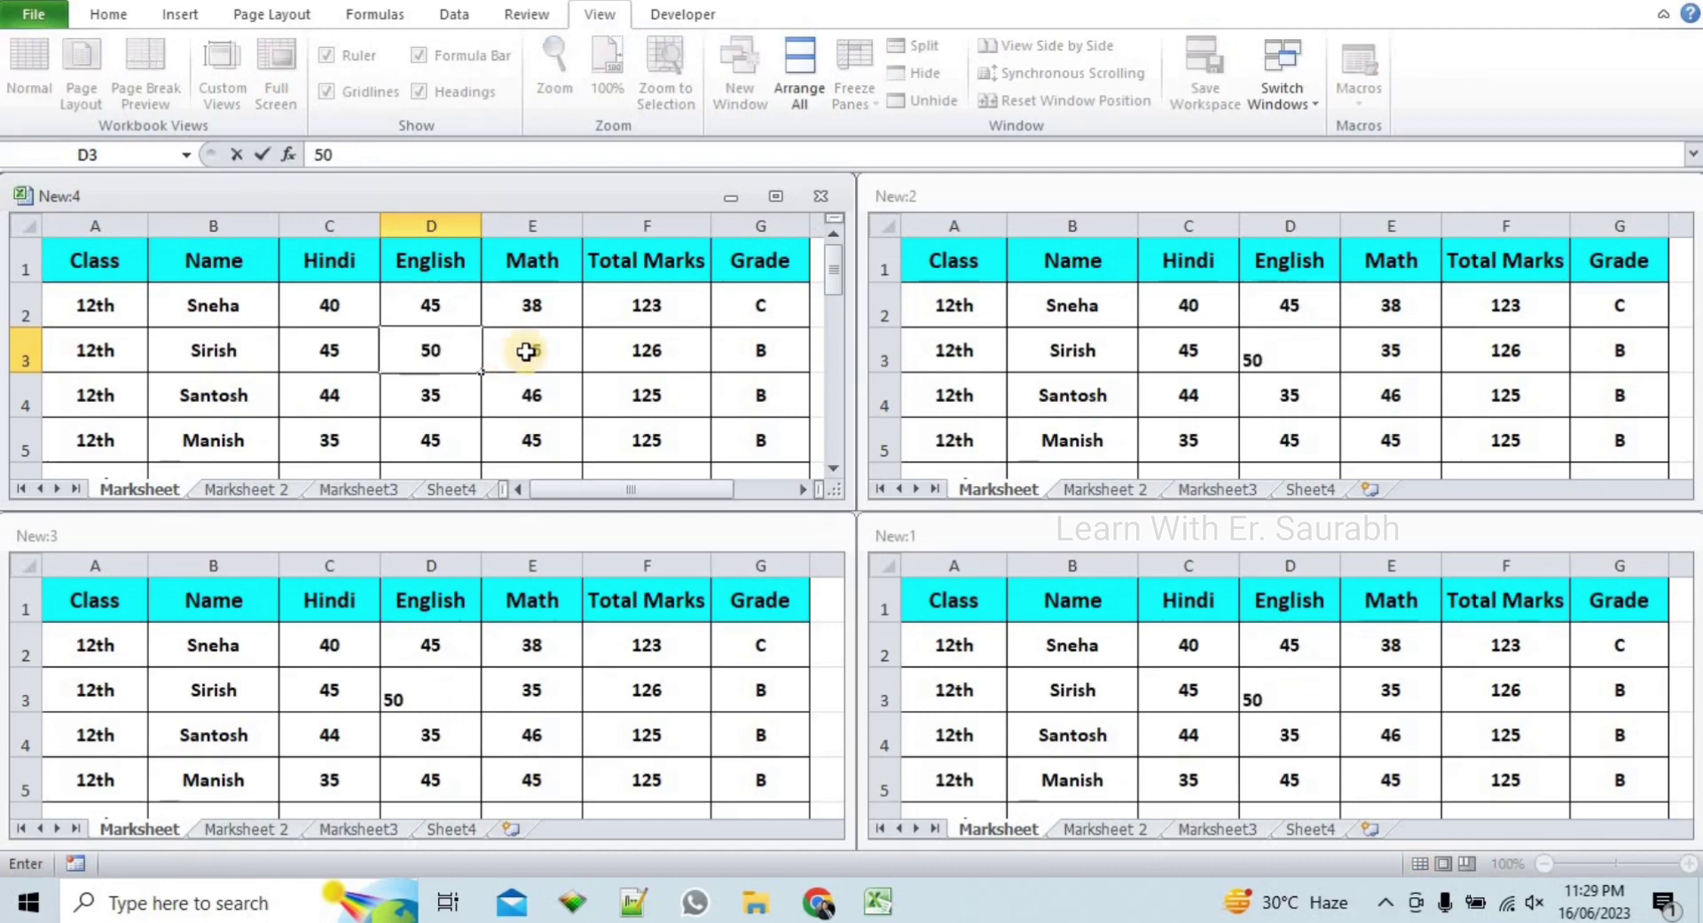
{"action": "left_click", "coordinate": [526, 352]}
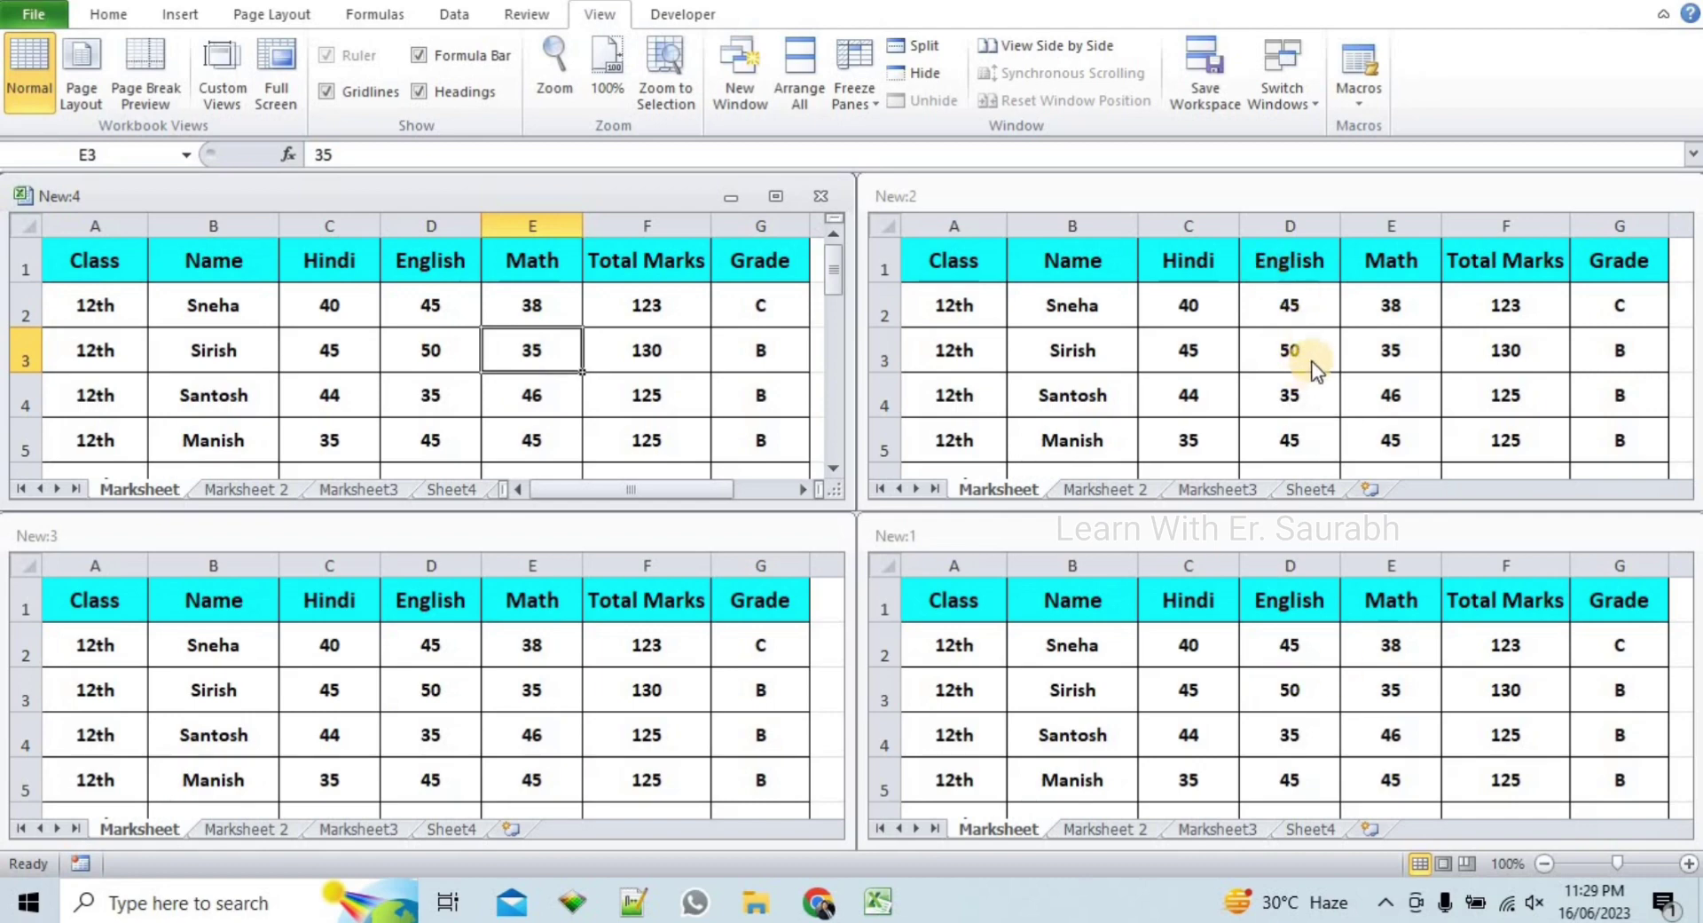
{"action": "left_click", "coordinate": [111, 13]}
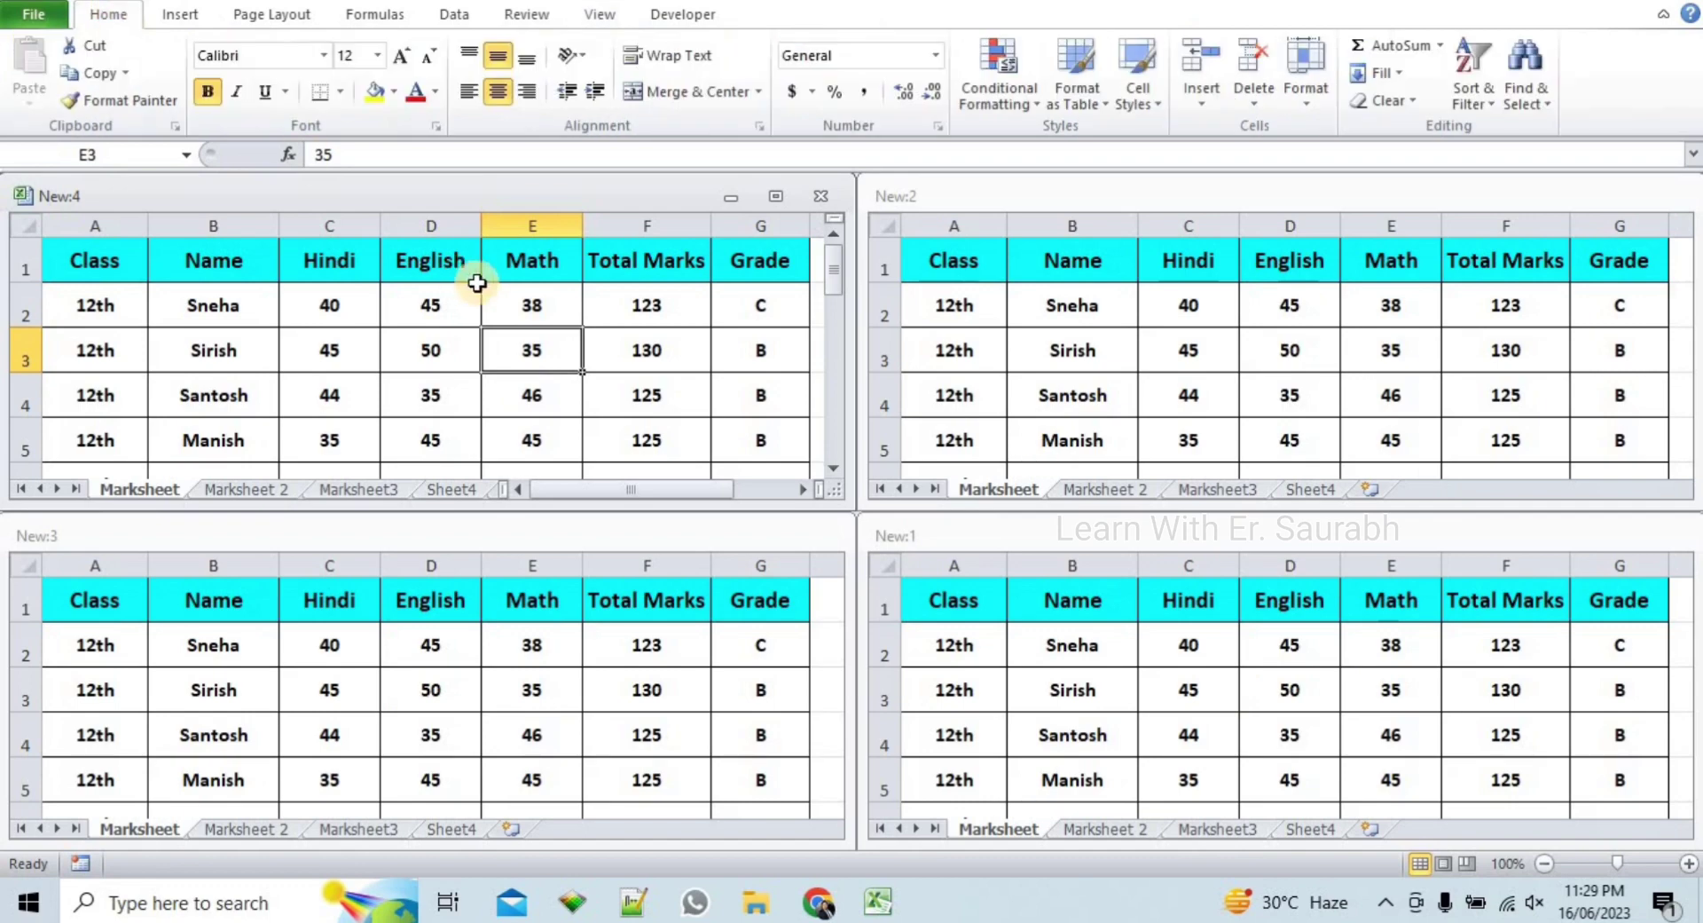
- Colour the English mark 50 in D3 red, then check cells F4 and C3
{"action": "left_click", "coordinate": [443, 356]}
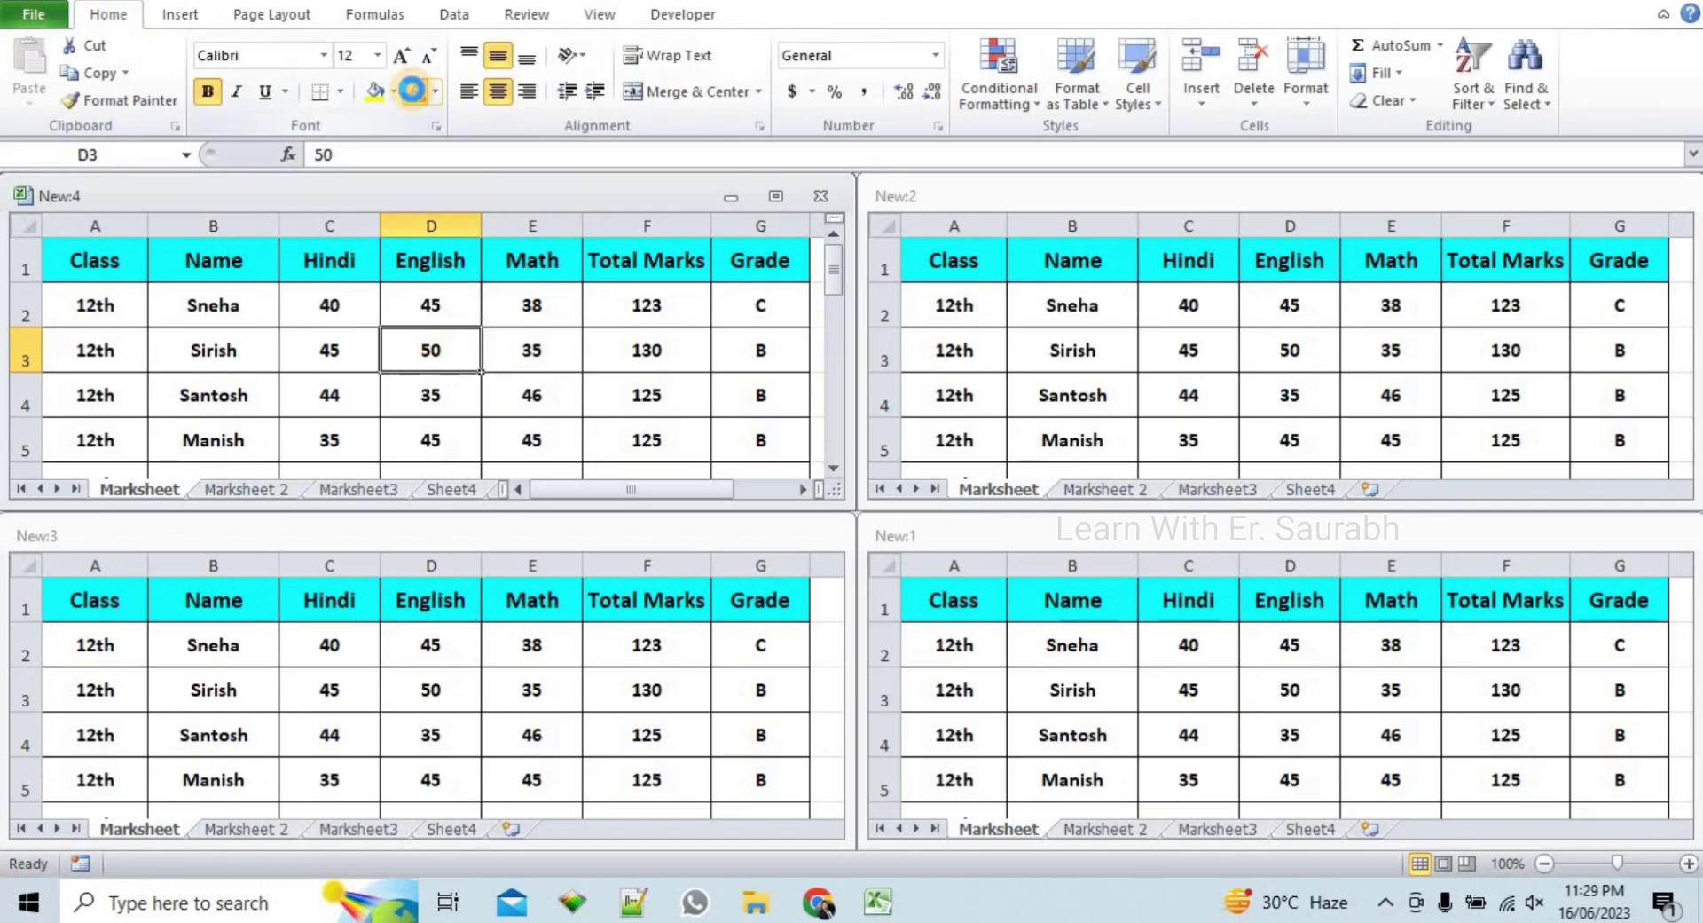
{"action": "left_click", "coordinate": [412, 89]}
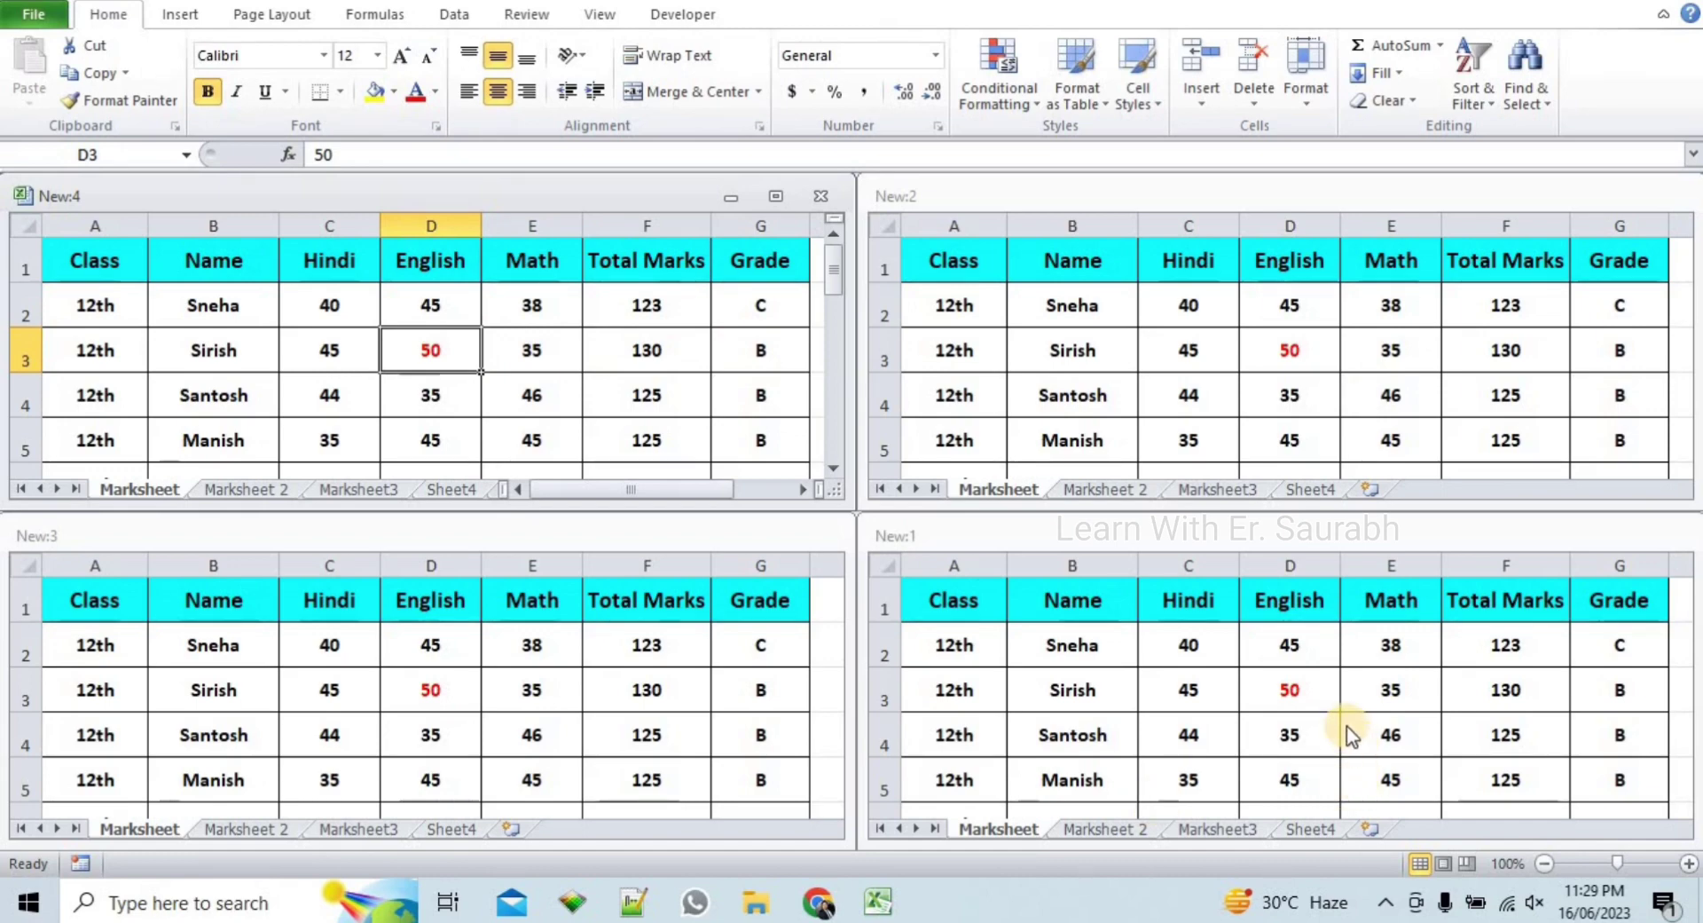
{"action": "left_click", "coordinate": [621, 384]}
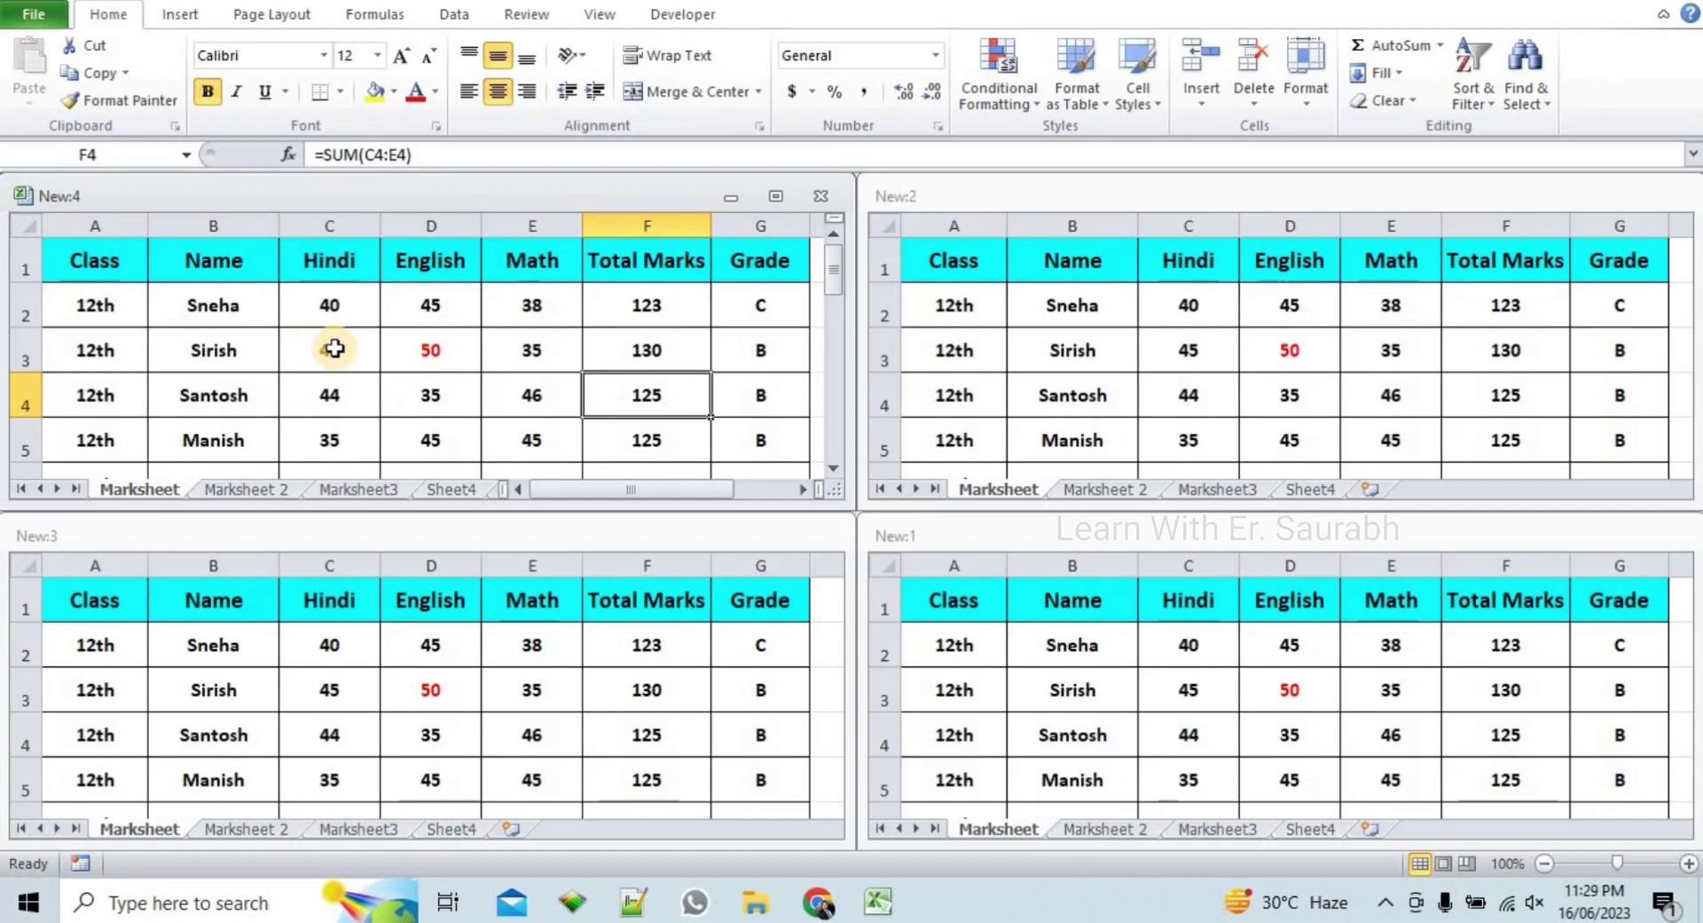
{"action": "left_click", "coordinate": [332, 349]}
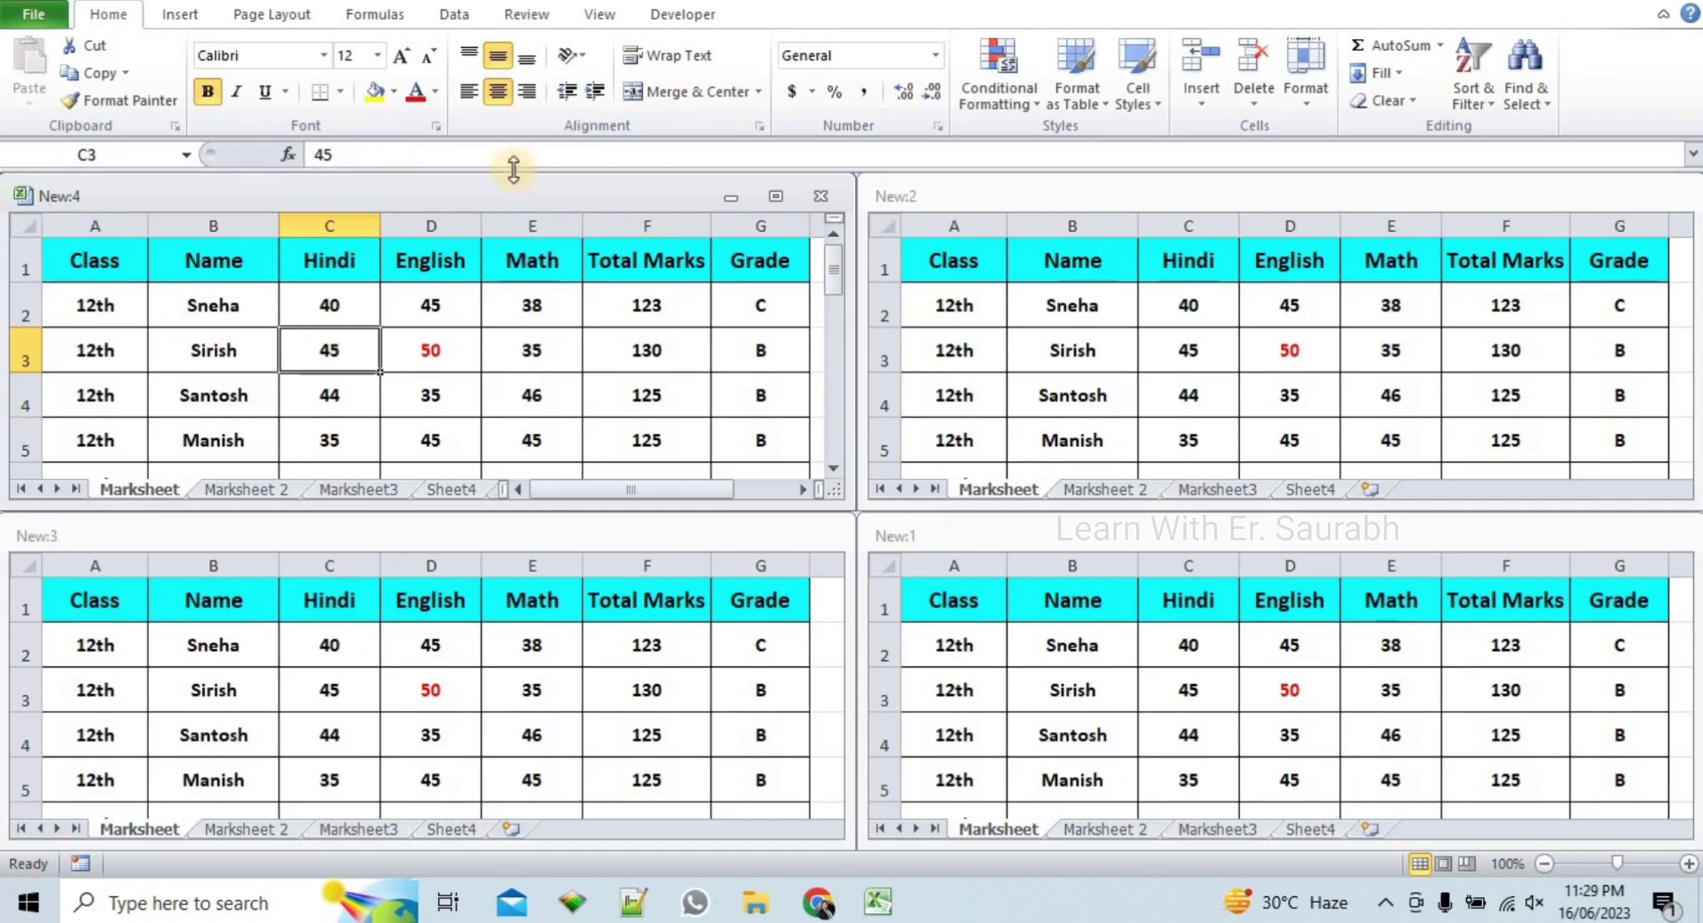
- Rearrange the four windows with the Horizontal option so they stack as strips
{"action": "left_click", "coordinate": [594, 18]}
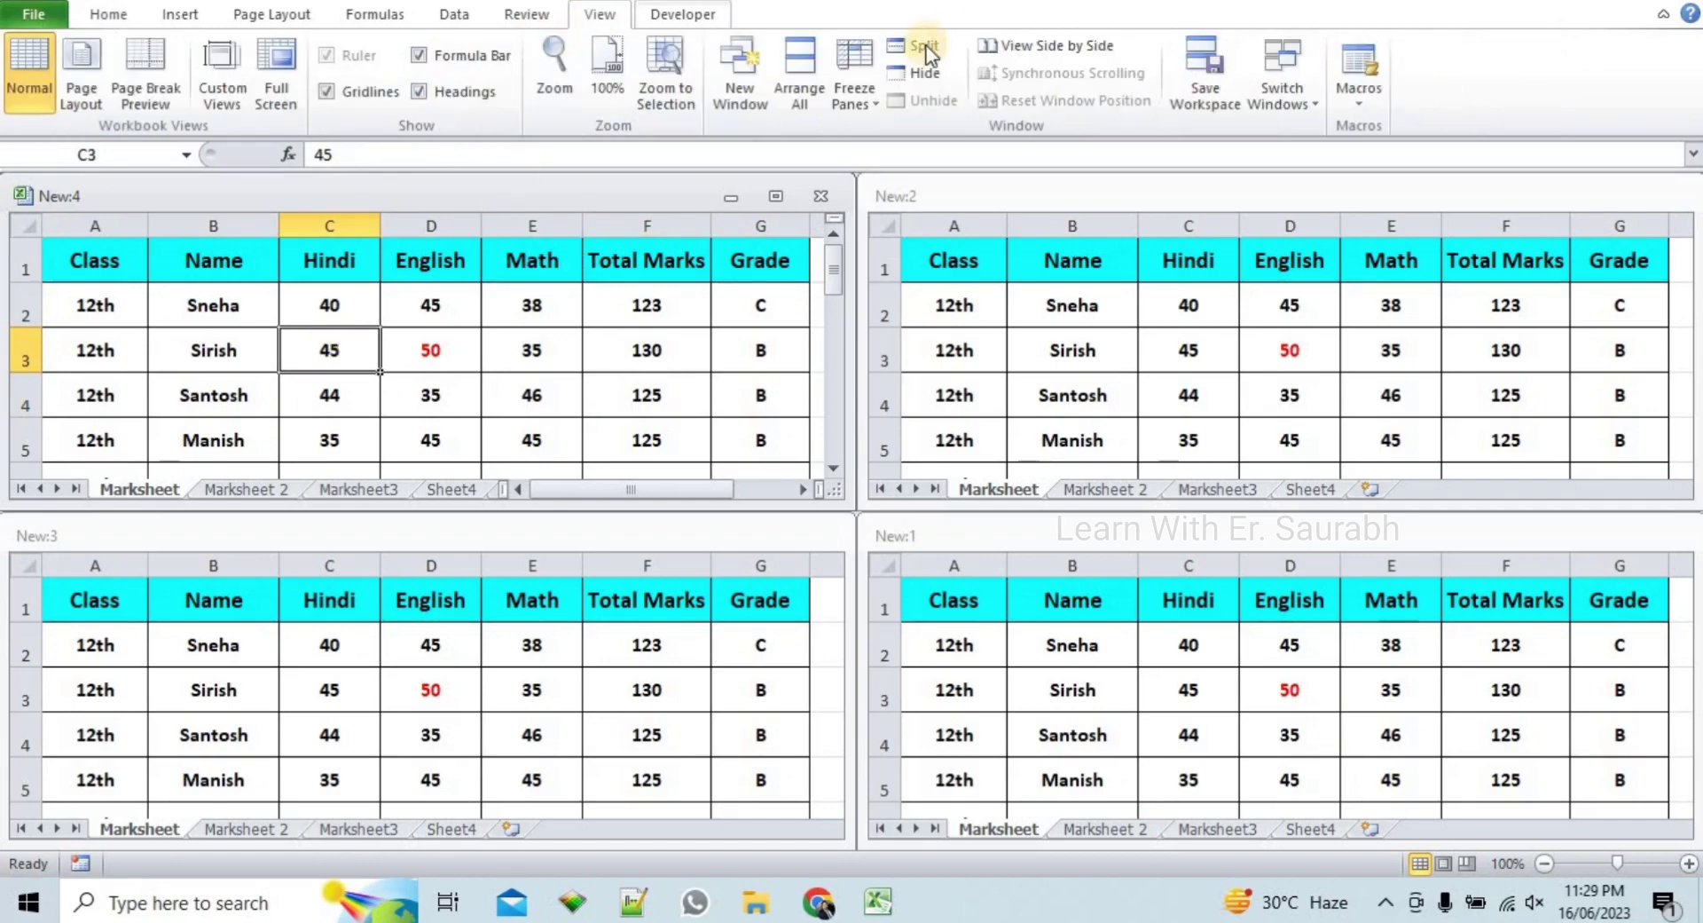
{"action": "left_click", "coordinate": [801, 65]}
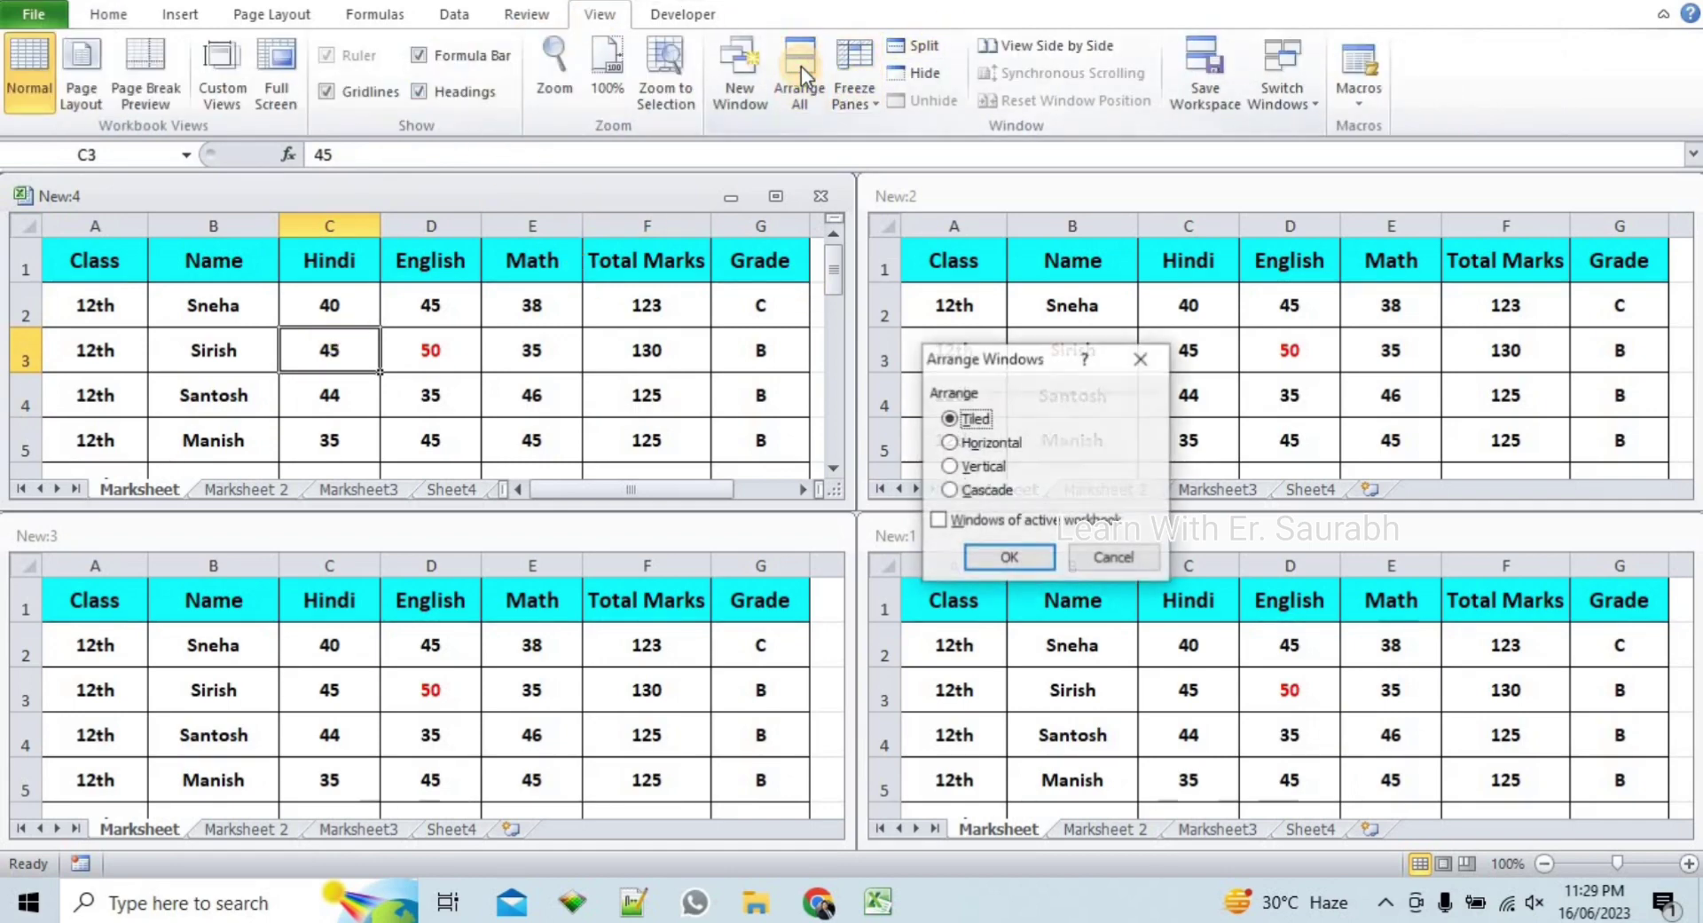
{"action": "left_click", "coordinate": [1000, 443]}
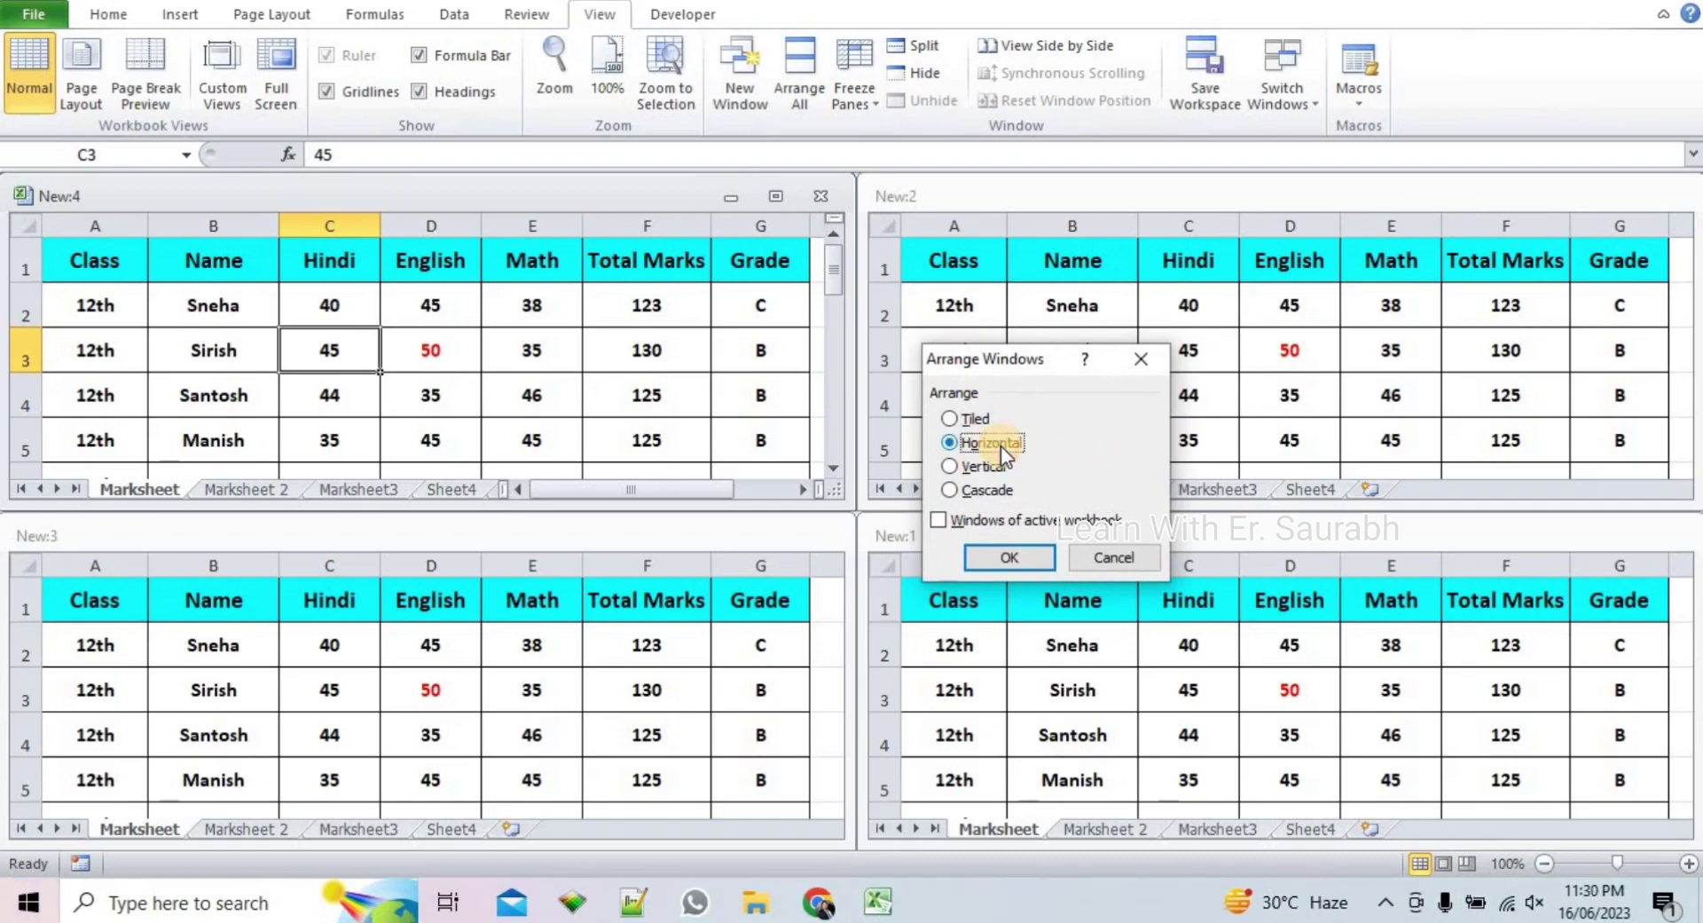
{"action": "left_click", "coordinate": [1041, 566]}
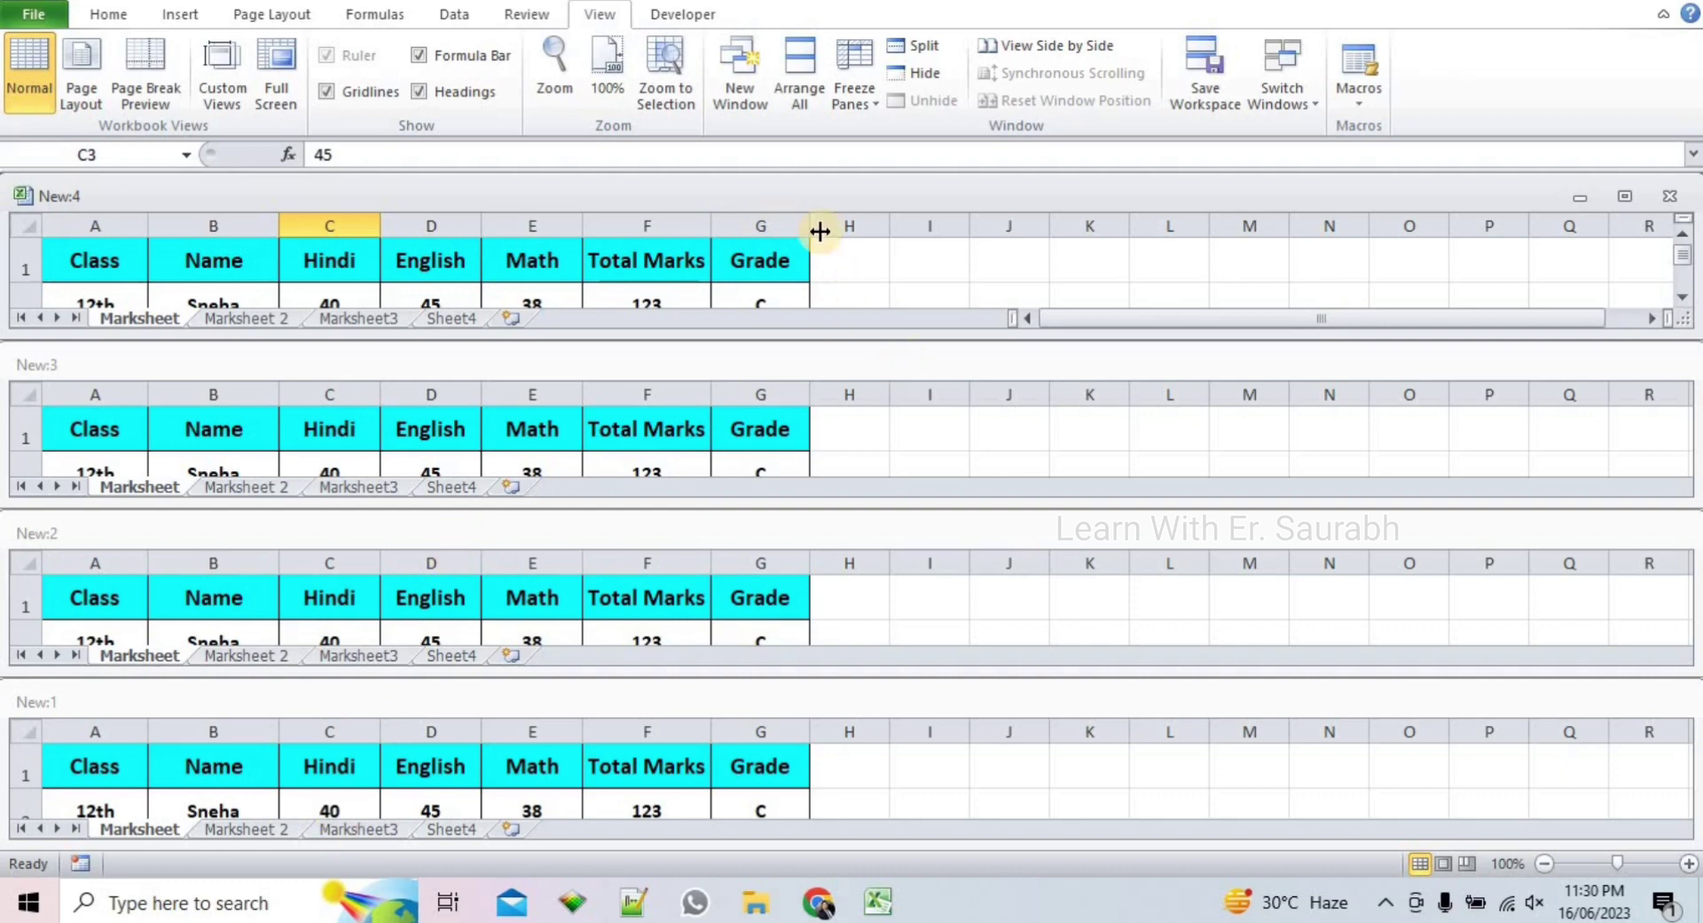
{"action": "left_click", "coordinate": [805, 86]}
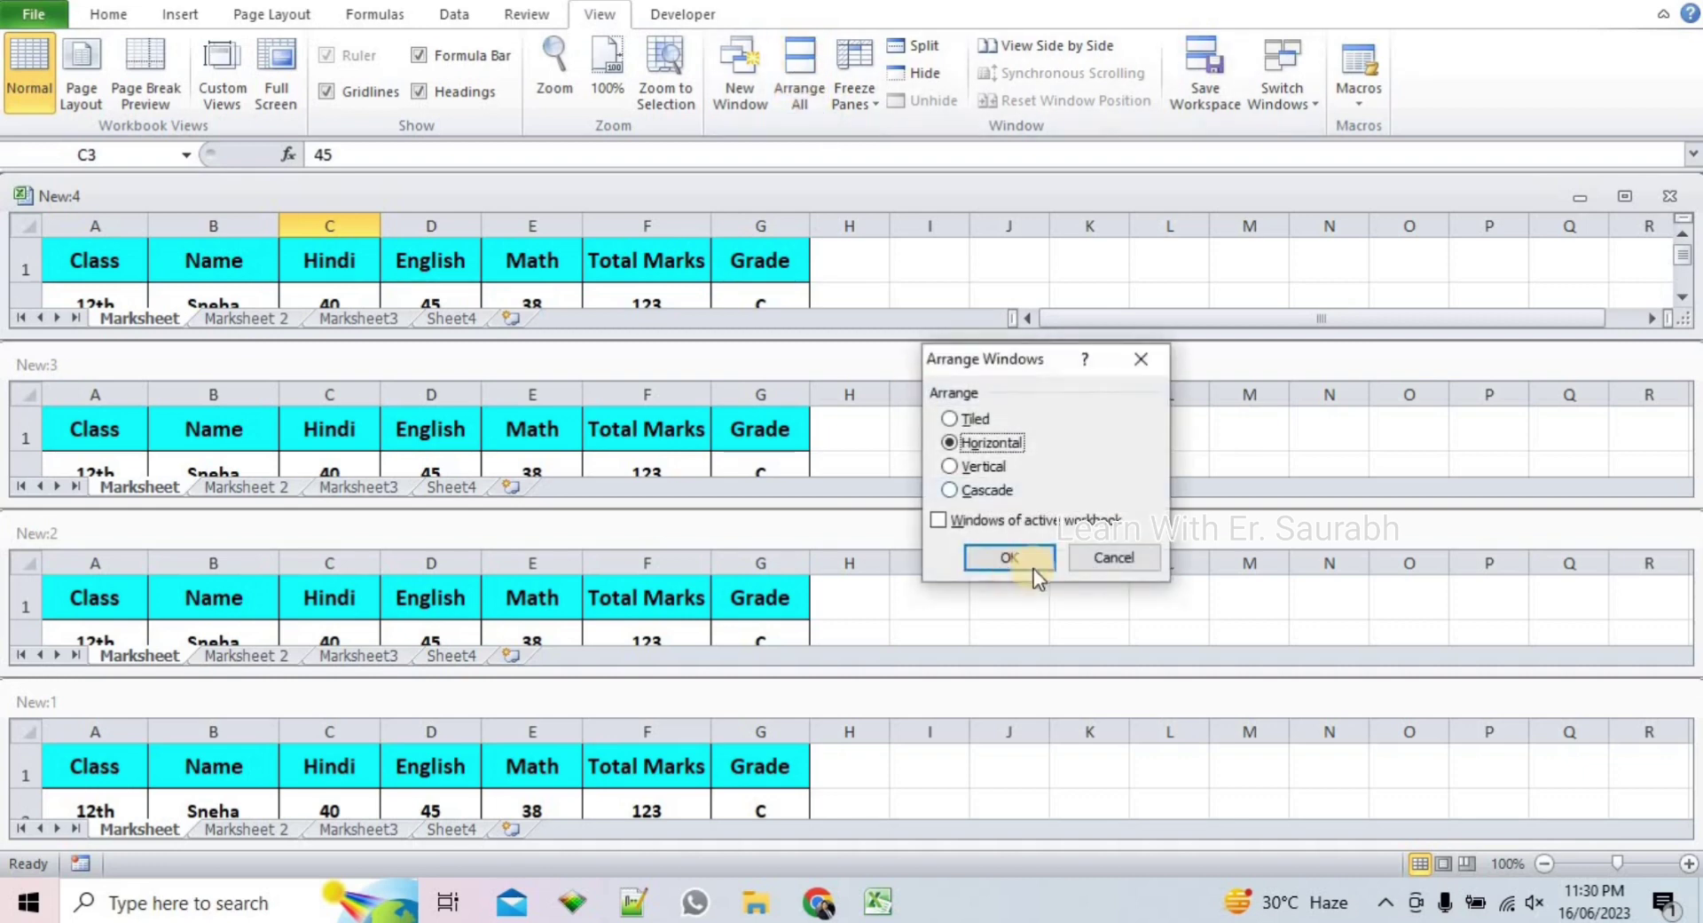
- Switch the four windows to the Vertical arrangement, side by side
{"action": "left_click", "coordinate": [982, 467]}
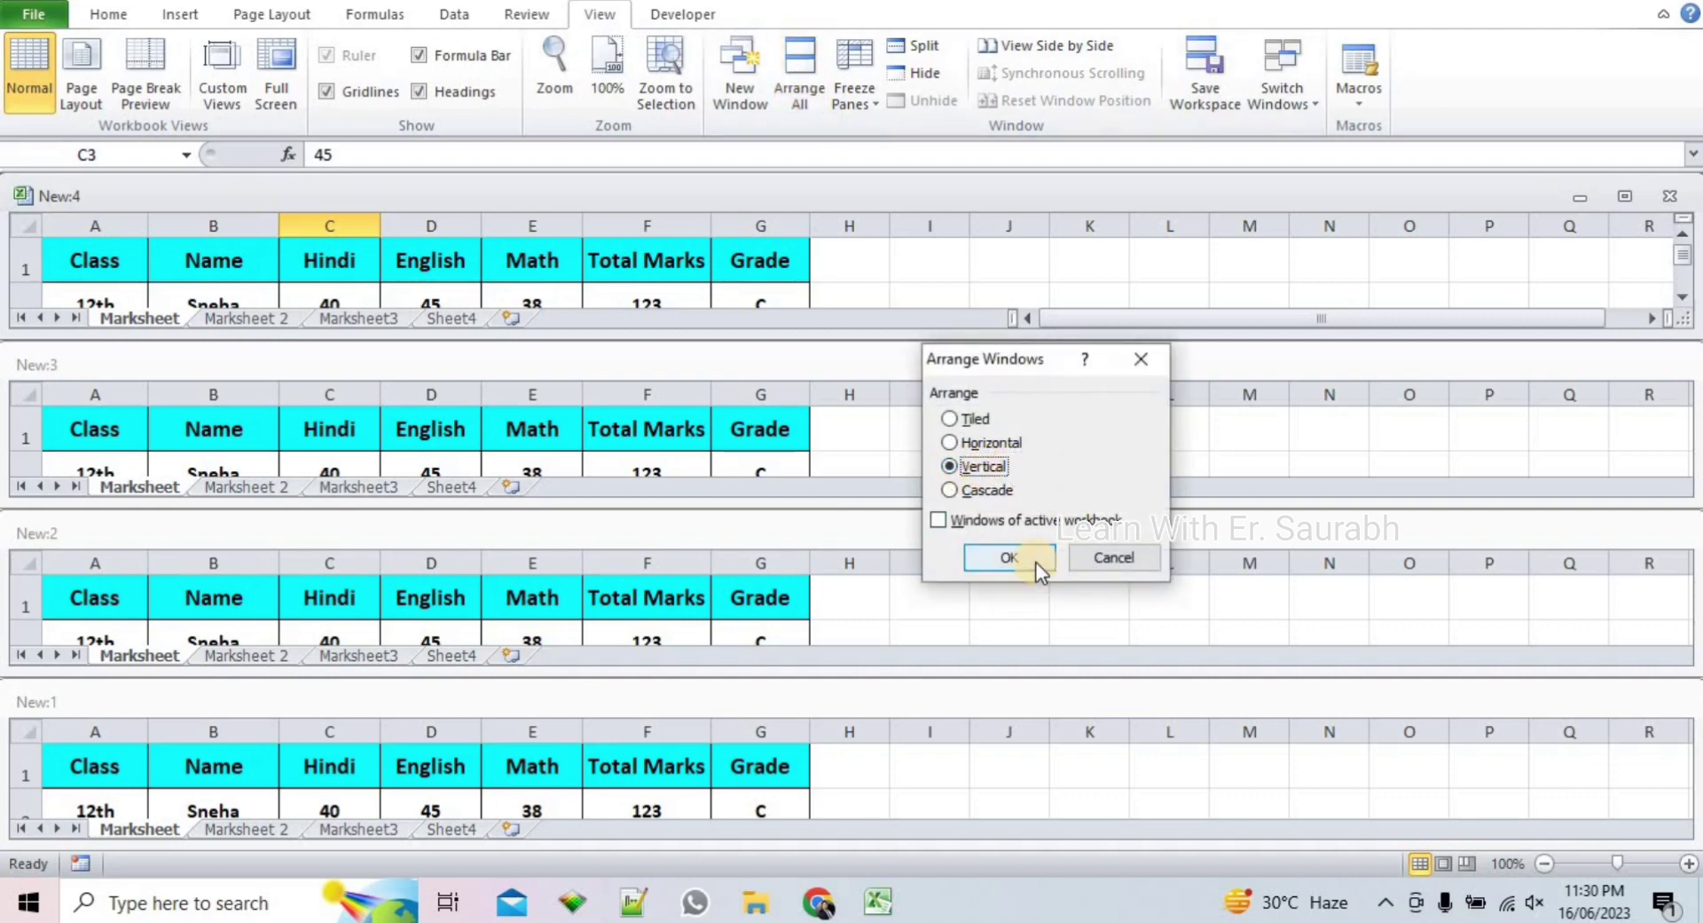
{"action": "left_click", "coordinate": [1036, 561]}
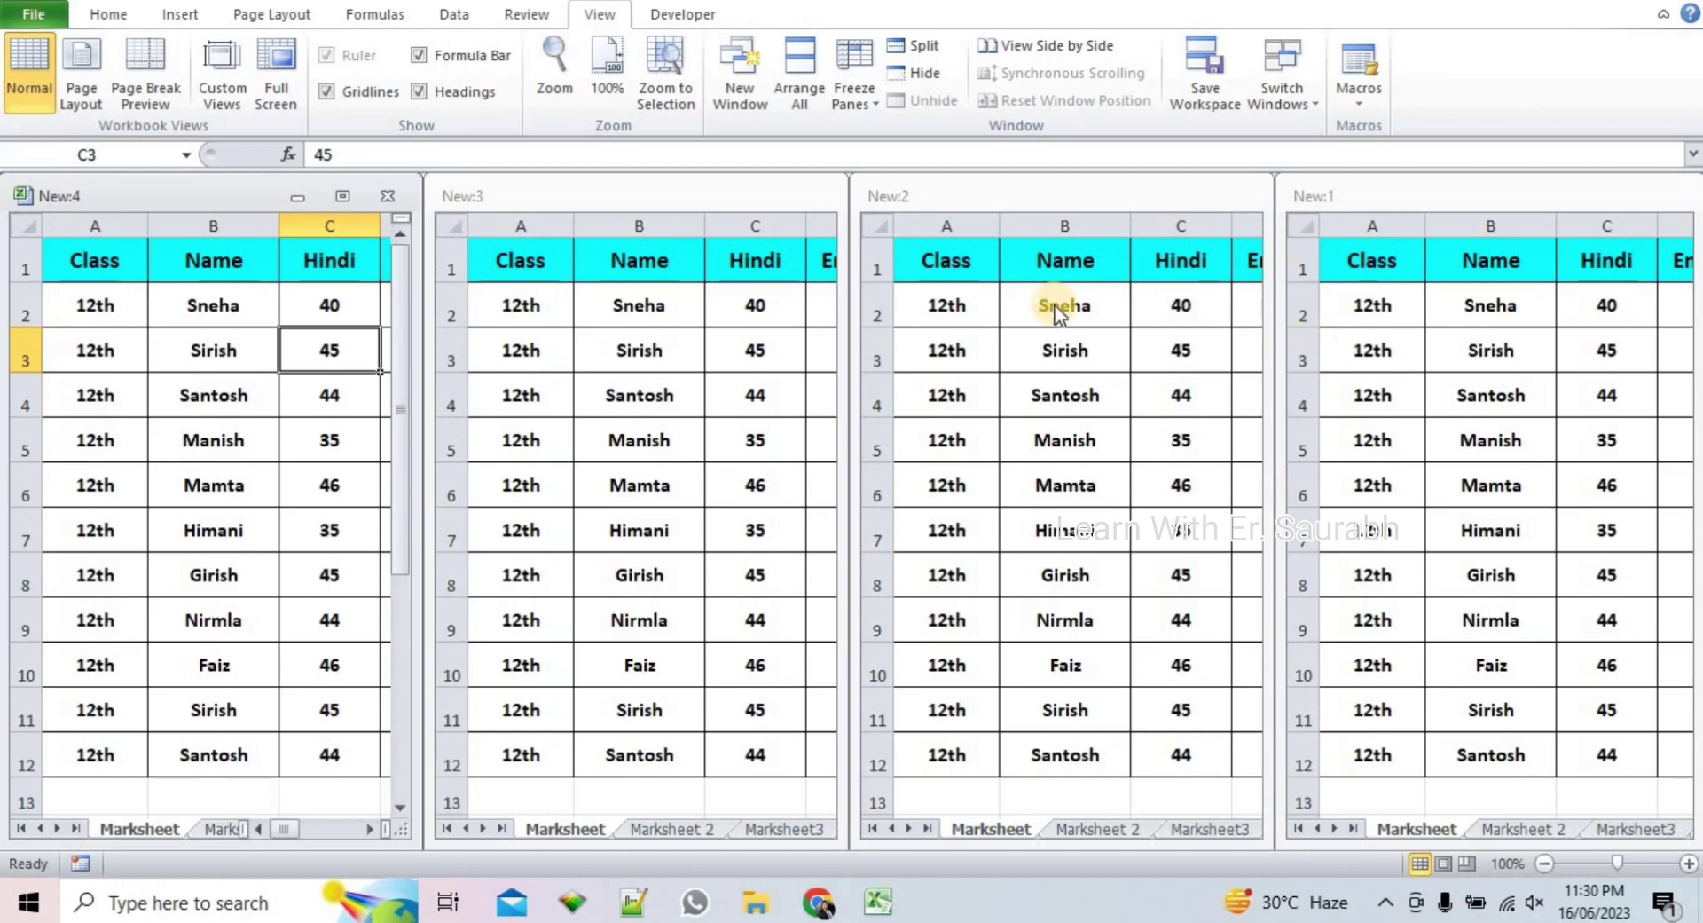
- Close two of the workbook windows, leaving only two views open
{"action": "left_click", "coordinate": [1067, 199]}
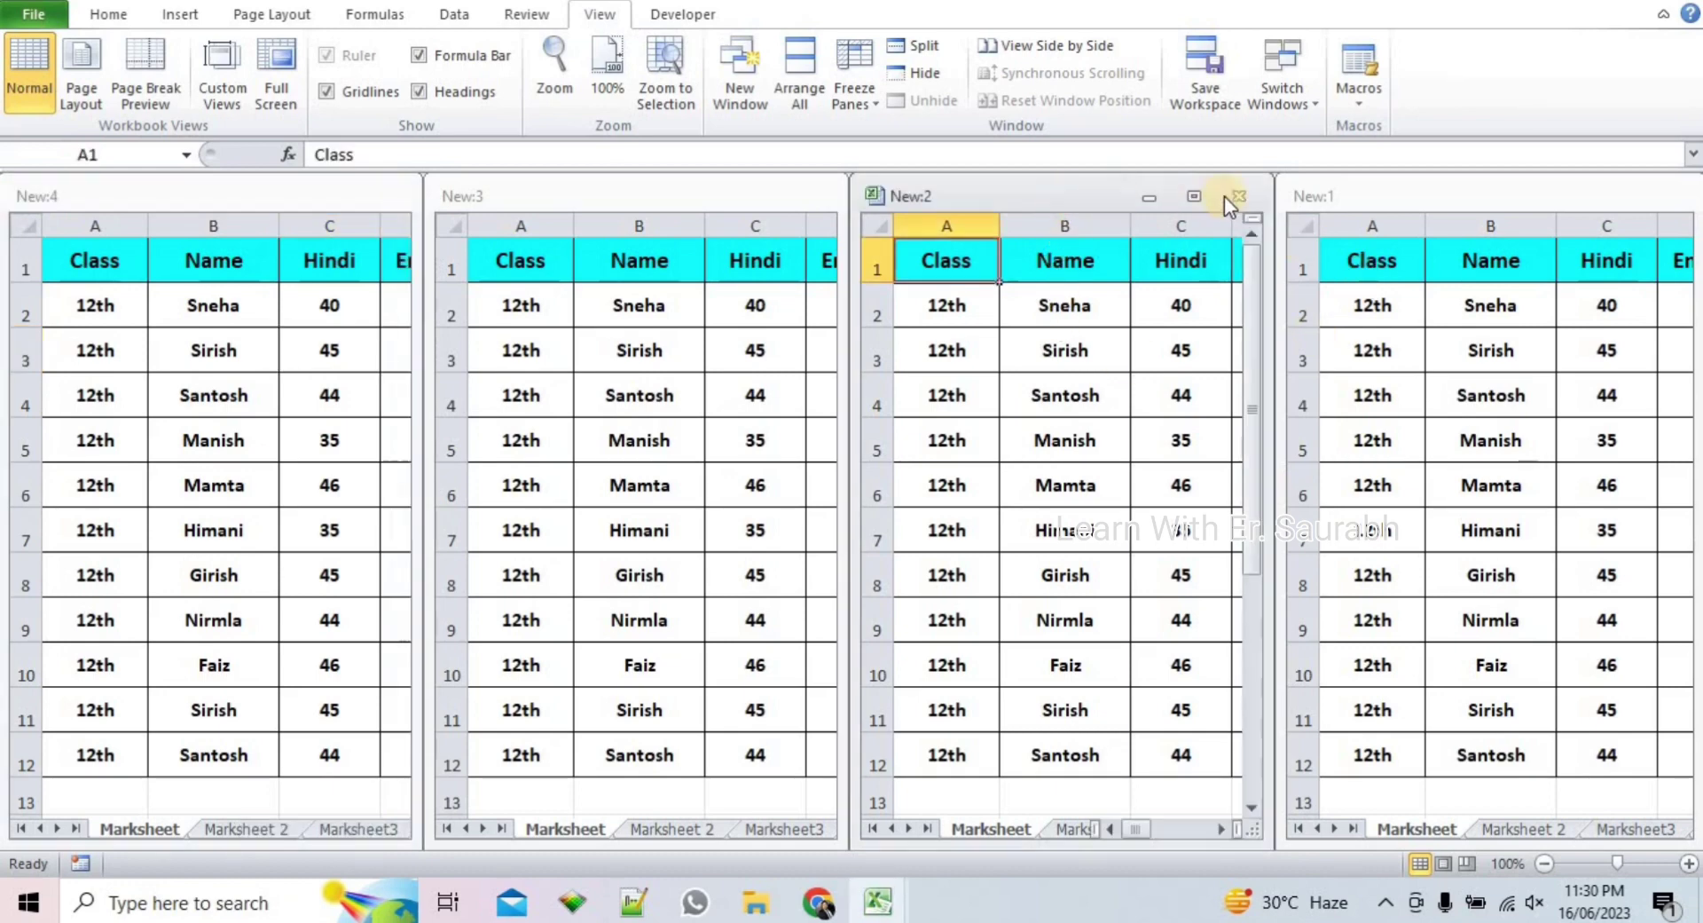
{"action": "left_click", "coordinate": [1241, 195]}
{"action": "left_click", "coordinate": [1374, 202]}
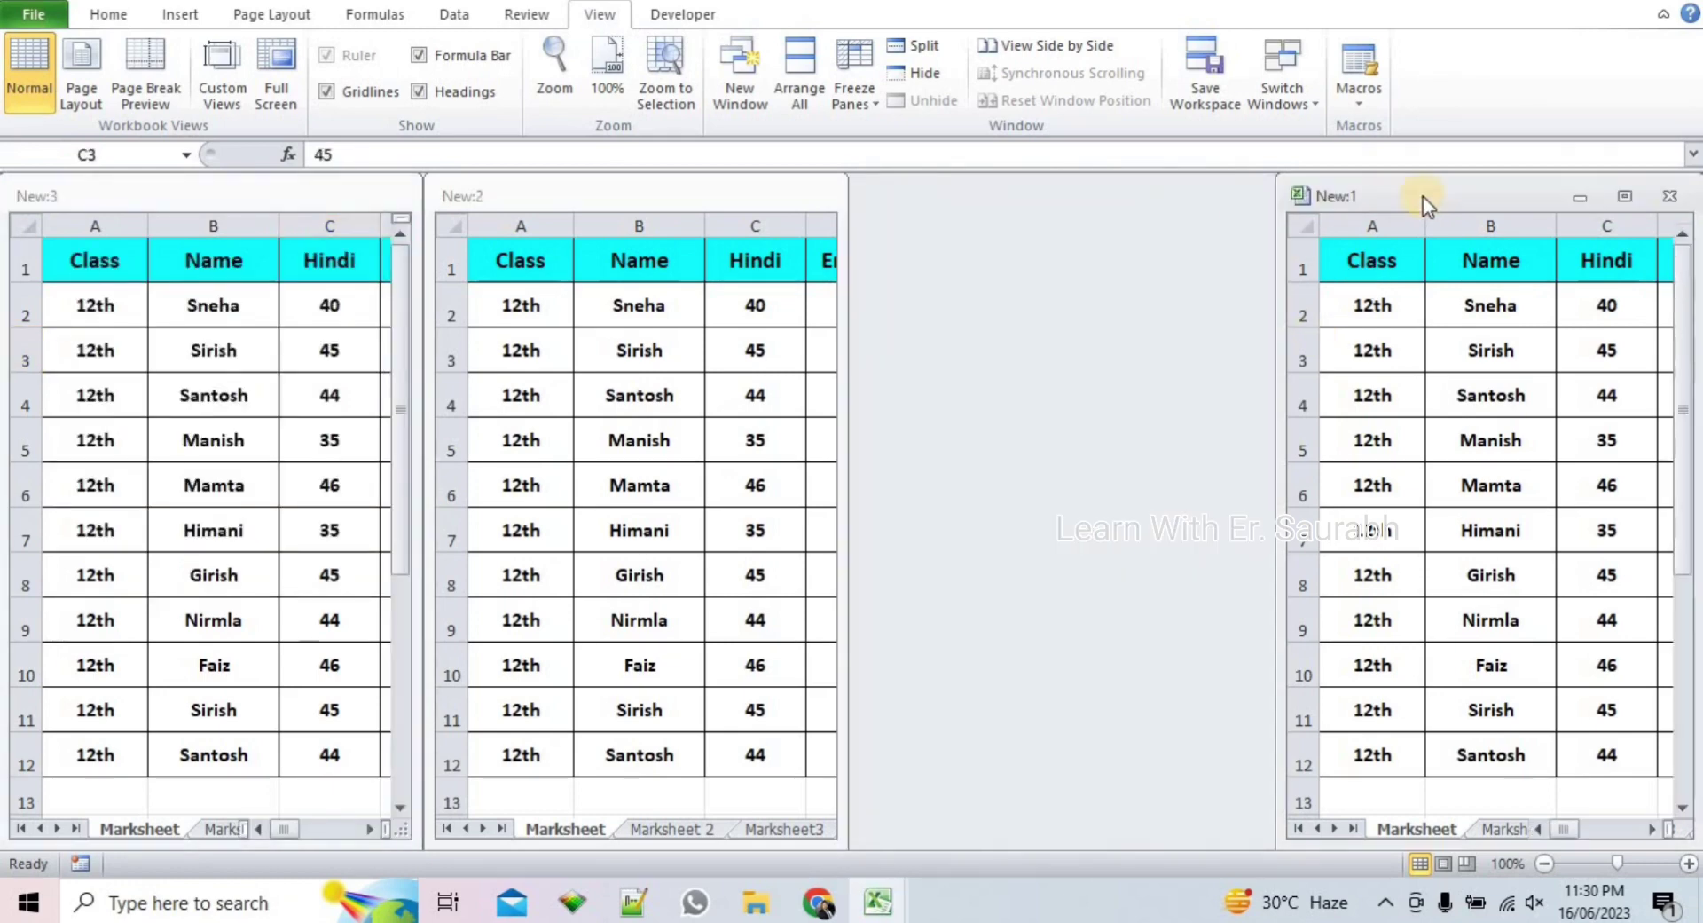
{"action": "left_click", "coordinate": [1677, 195]}
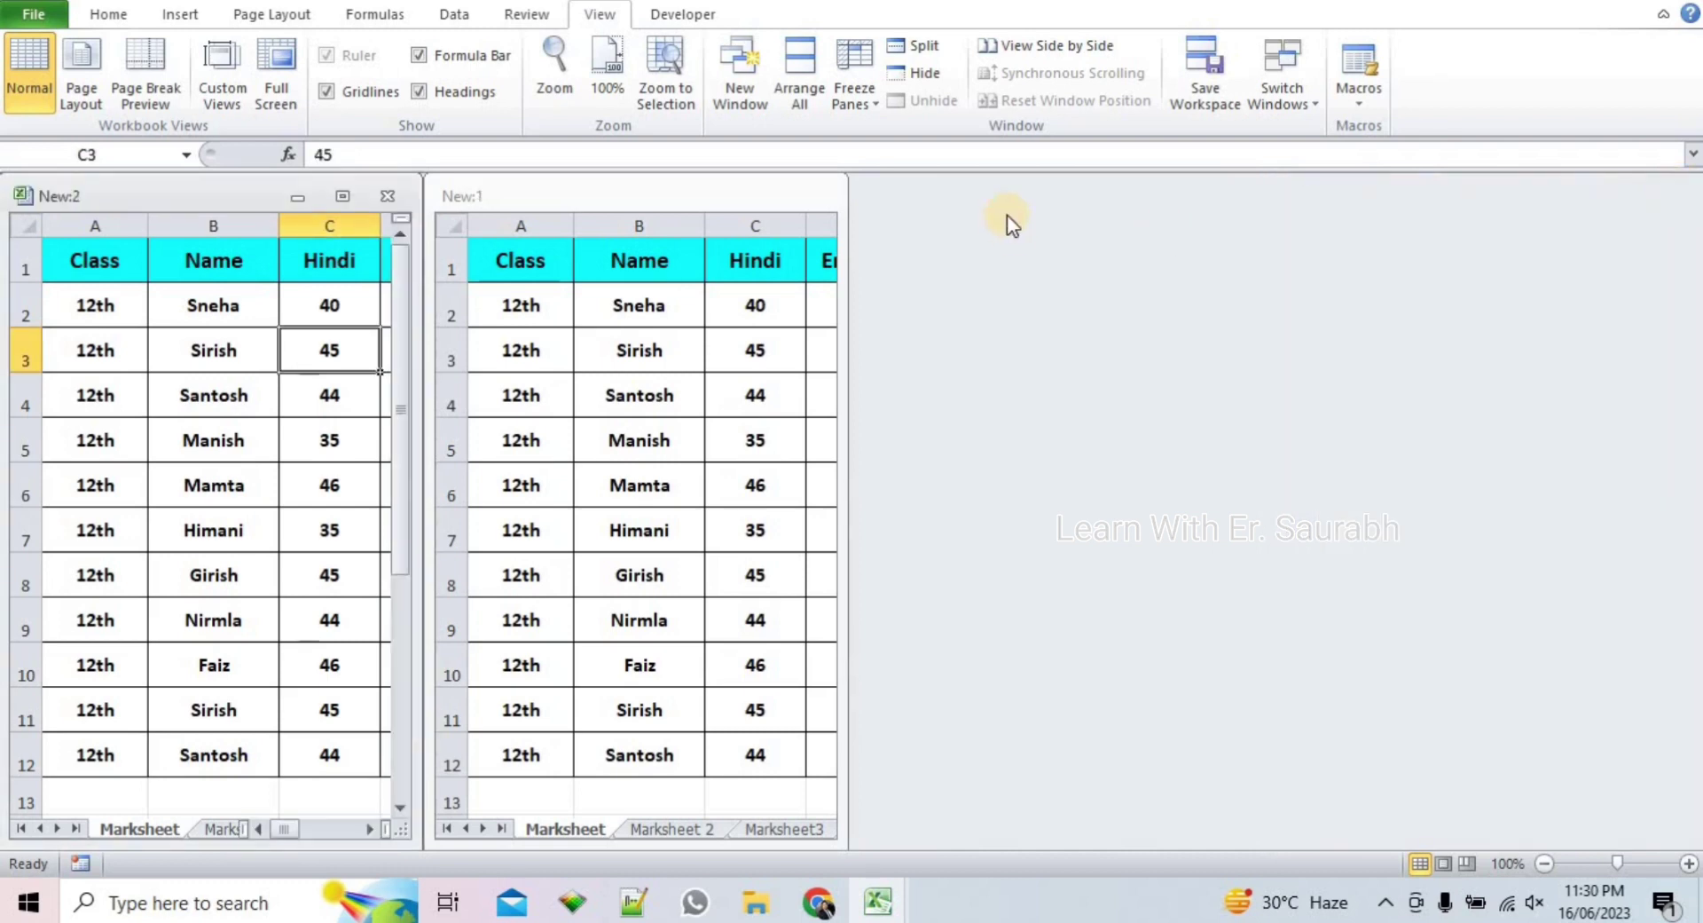
{"action": "left_click", "coordinate": [795, 71]}
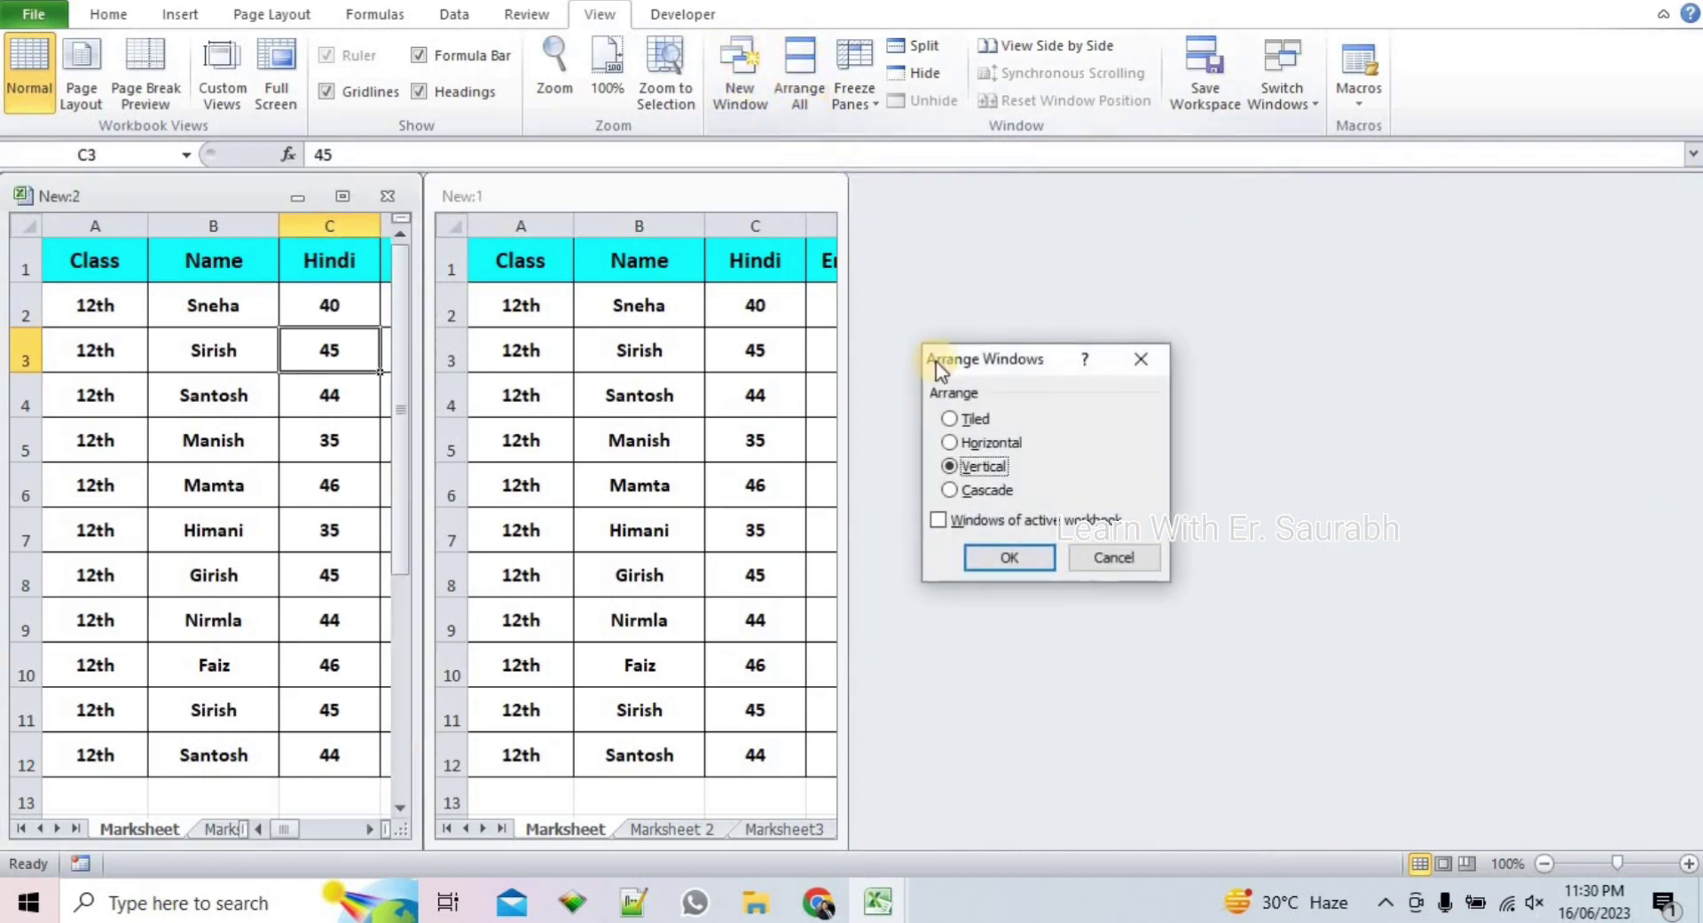
- Arrange the two windows vertically and compare cell F6 with D6 across them
{"action": "left_click", "coordinate": [1031, 561]}
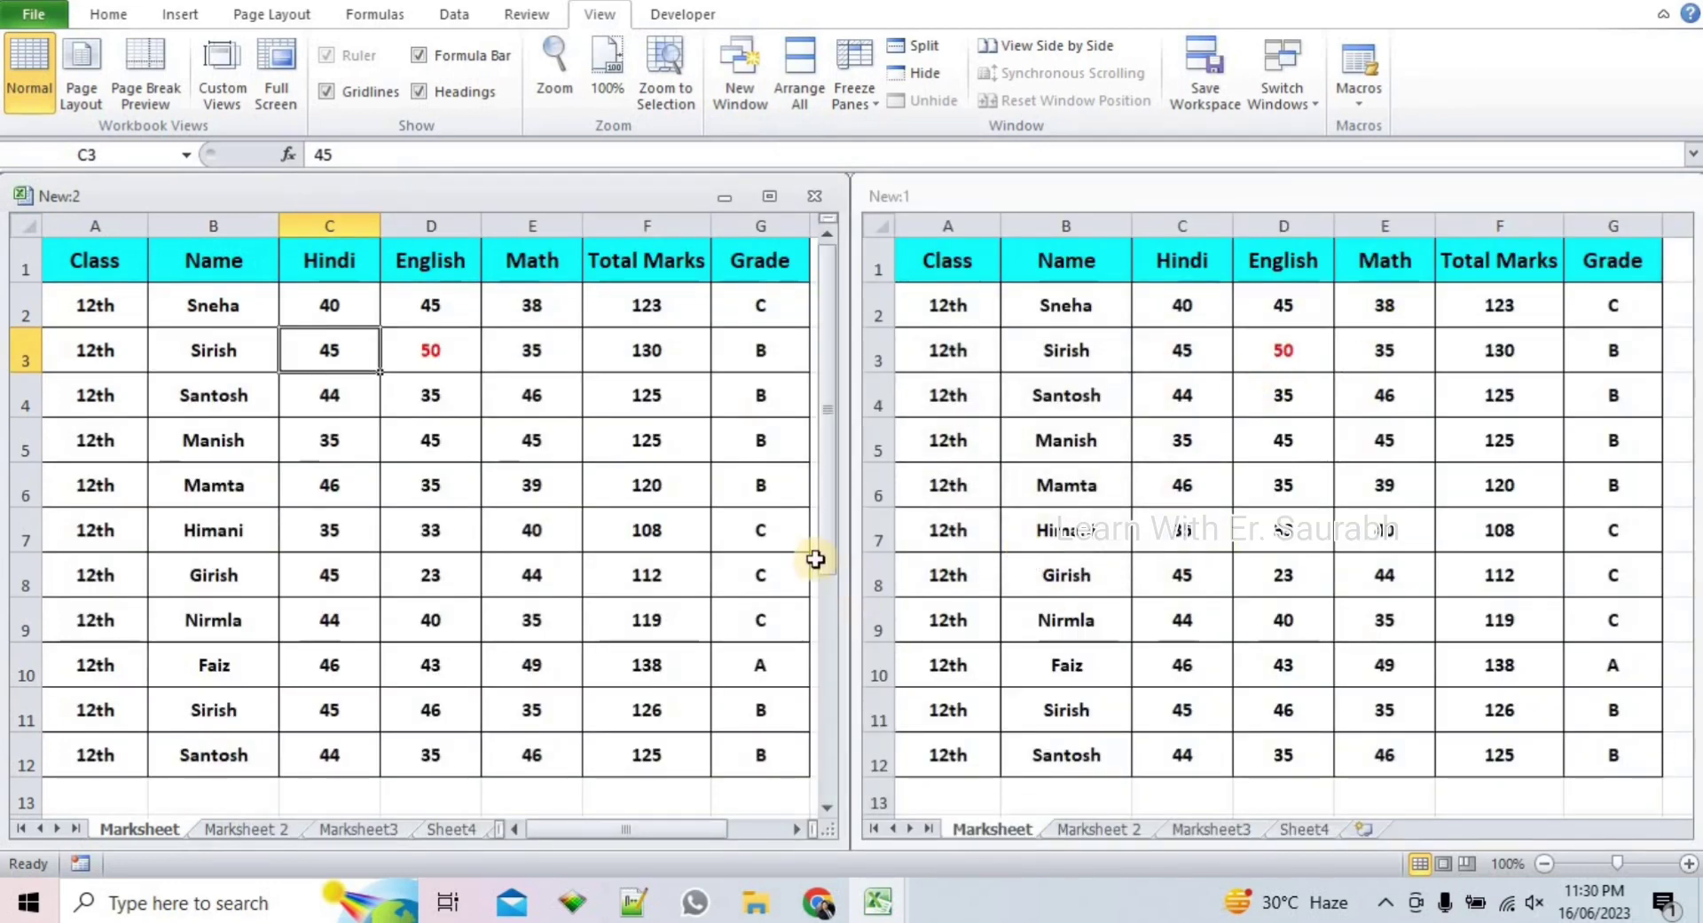
{"action": "left_click", "coordinate": [621, 490]}
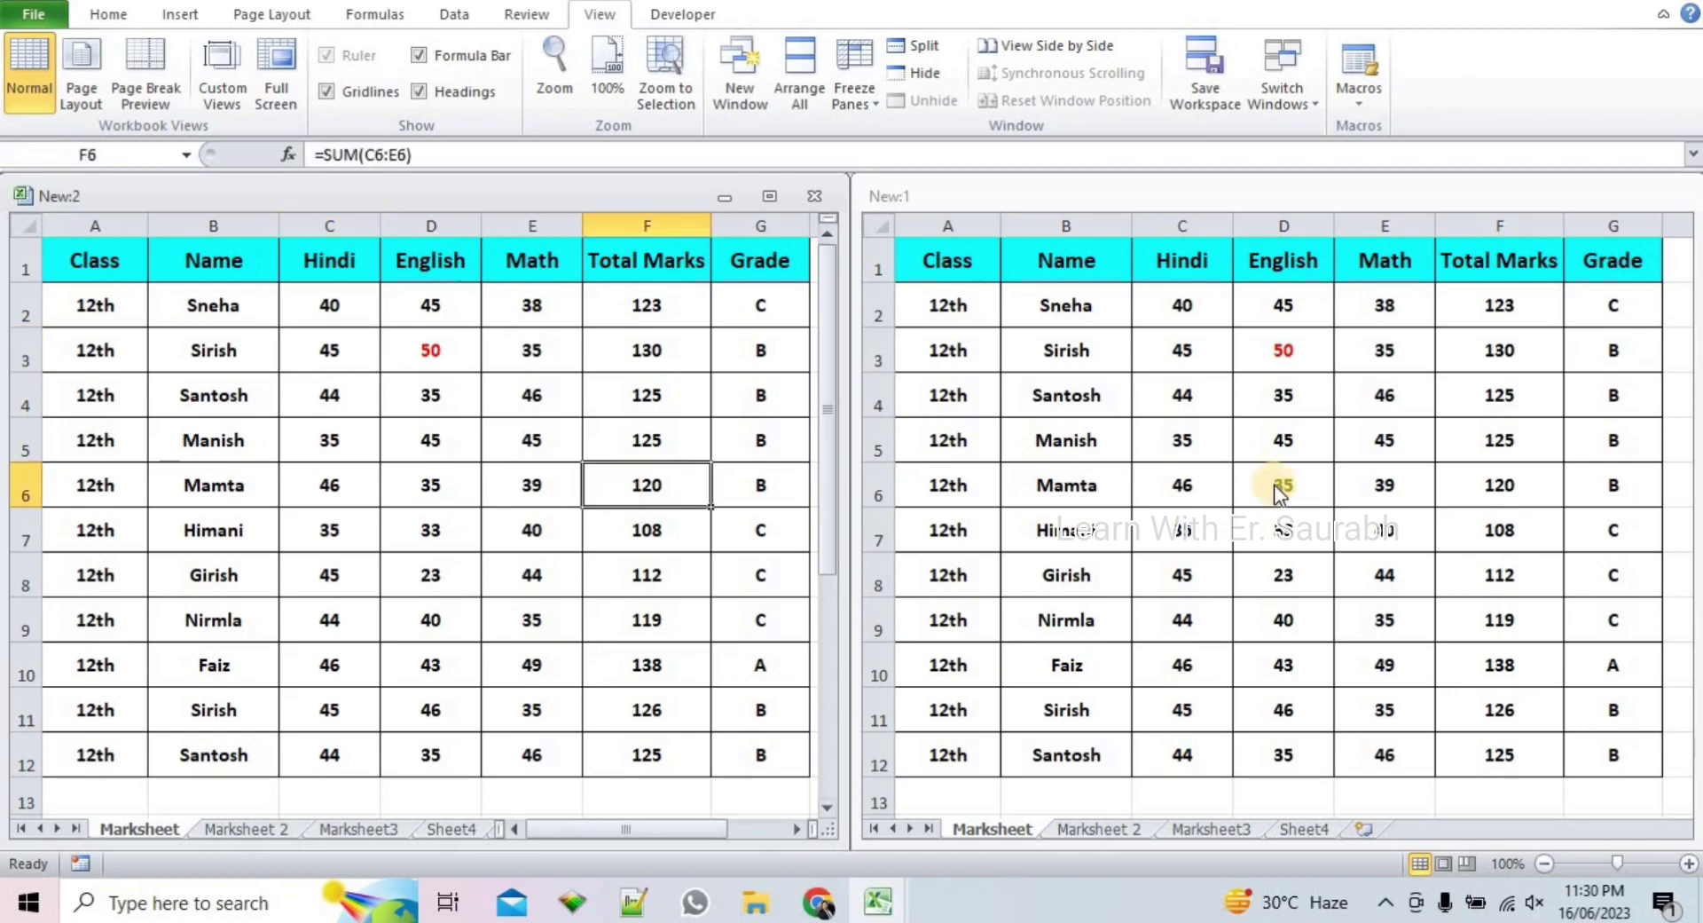
{"action": "left_click", "coordinate": [1301, 490]}
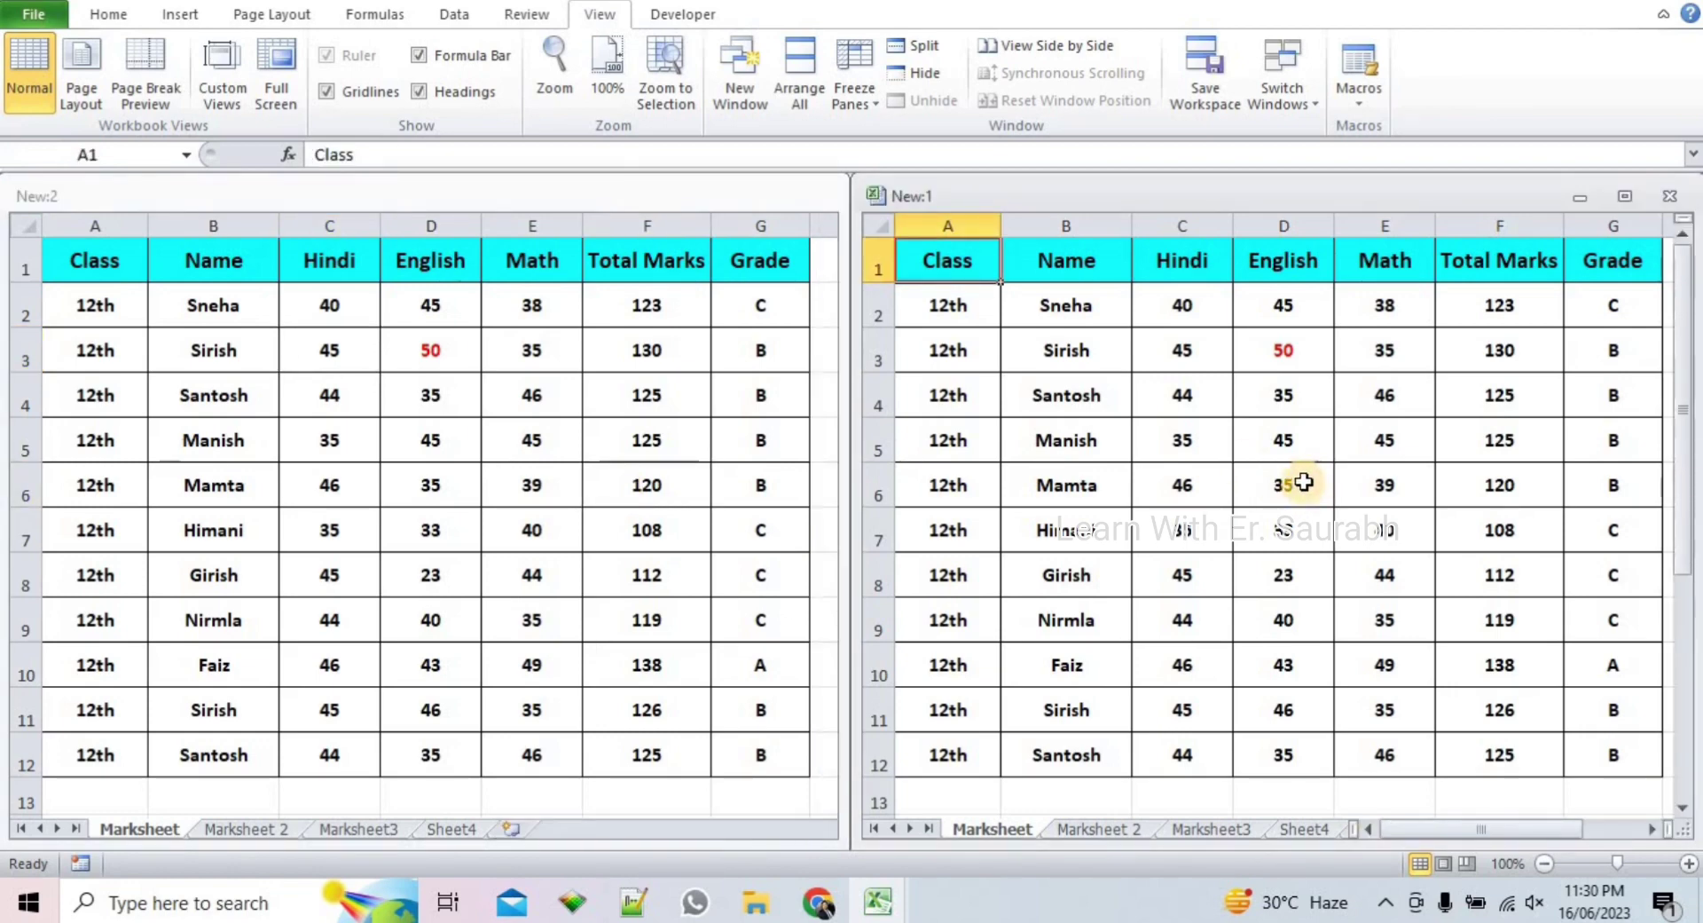
{"action": "left_click", "coordinate": [1303, 484]}
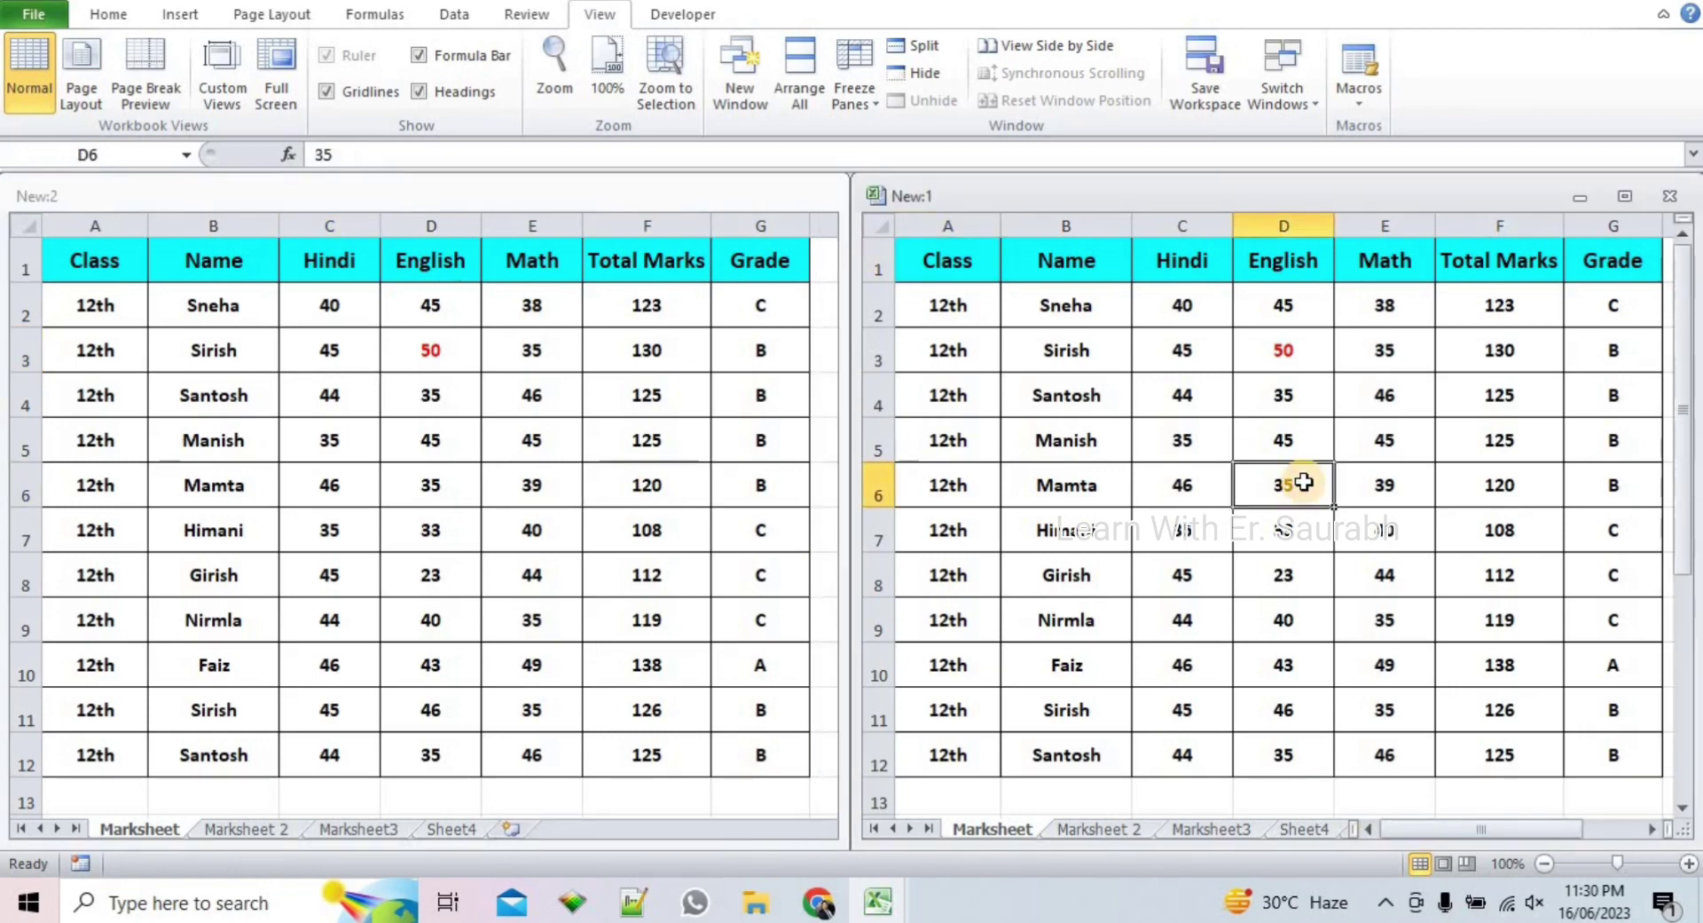